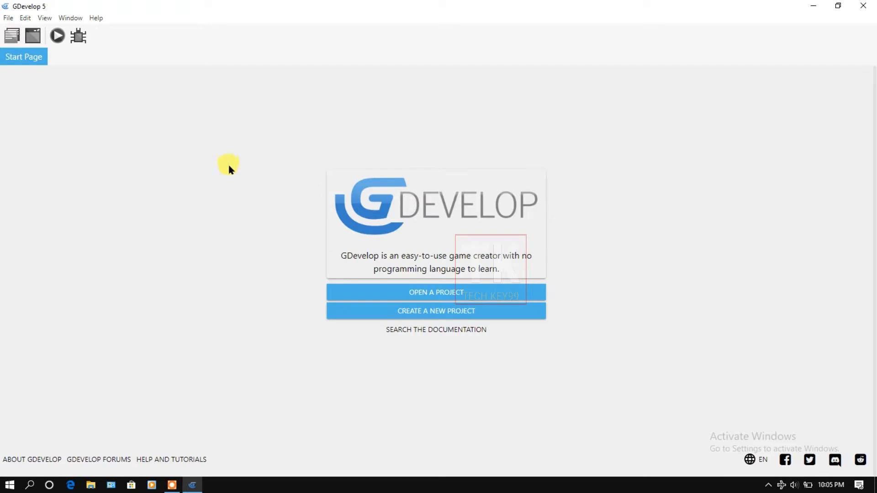
Start creating a new game project and make a folder named "tech key99" on Local Disk (D:) for it
click(460, 309)
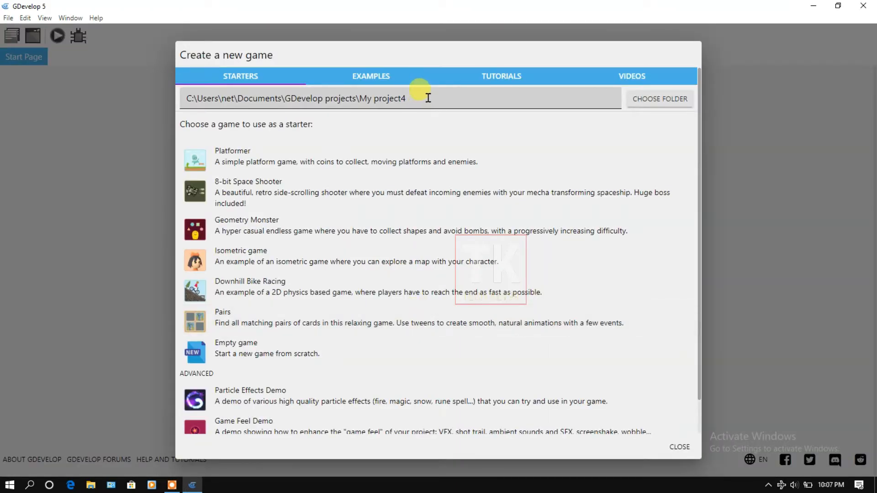
click(663, 105)
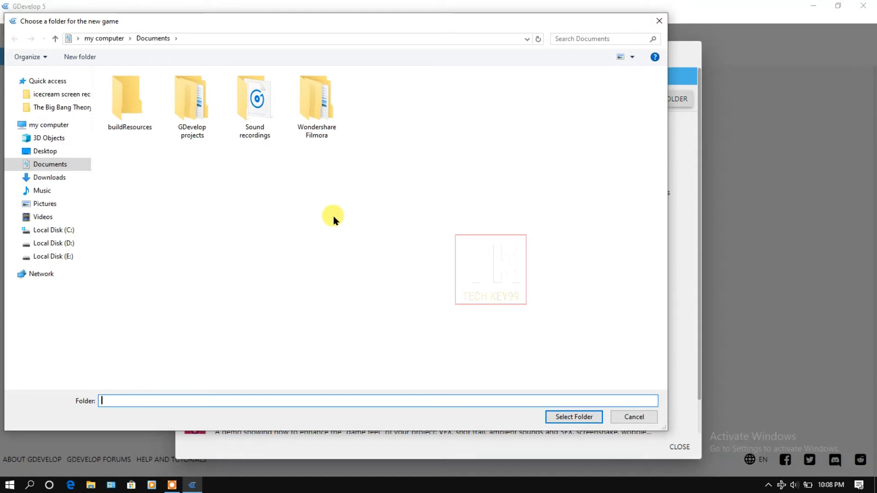
click(64, 244)
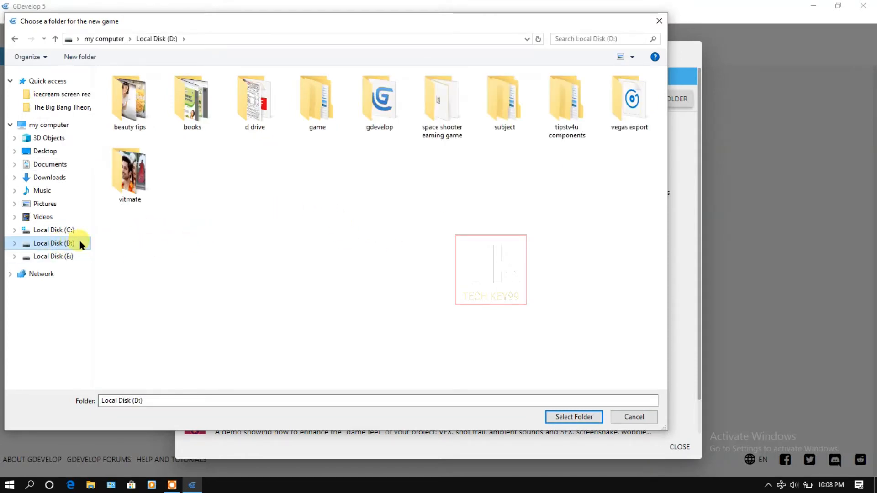
right_click(262, 180)
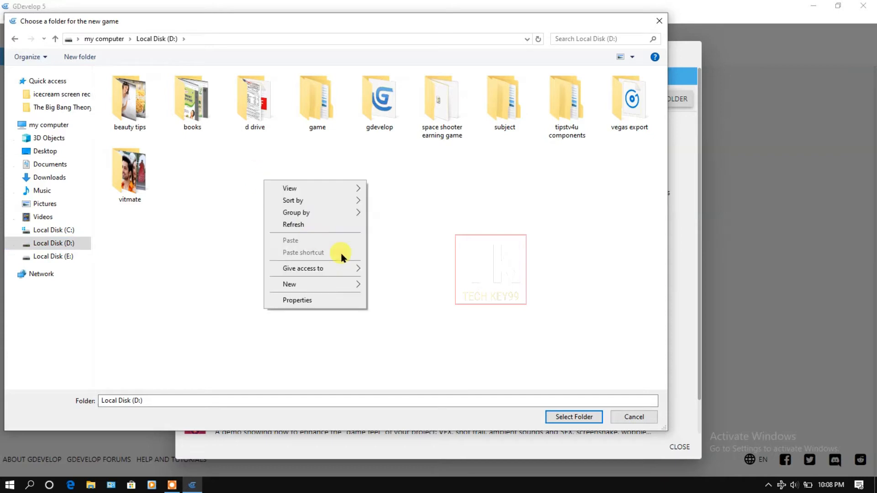
mouse_move(307, 284)
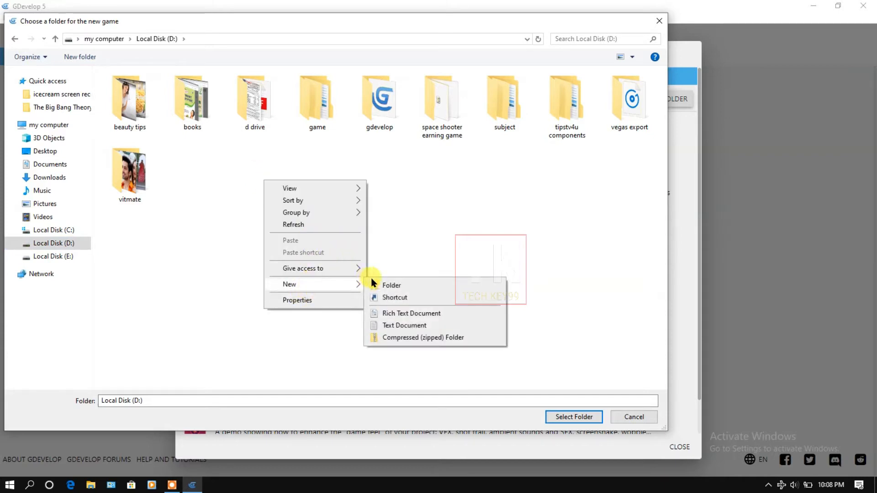
click(383, 284)
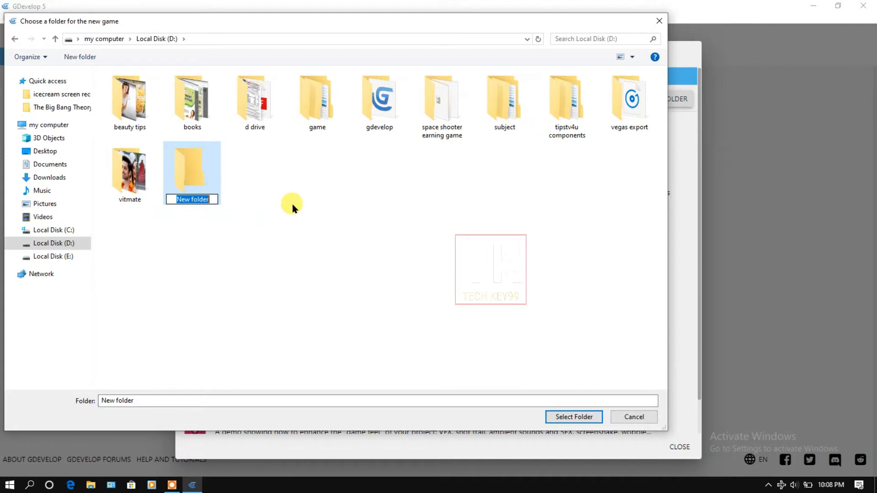
text(tech)
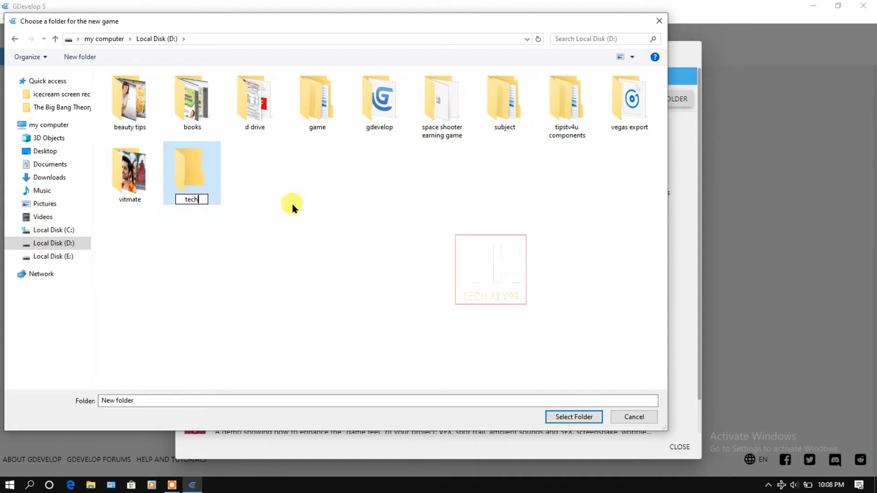
text( key99)
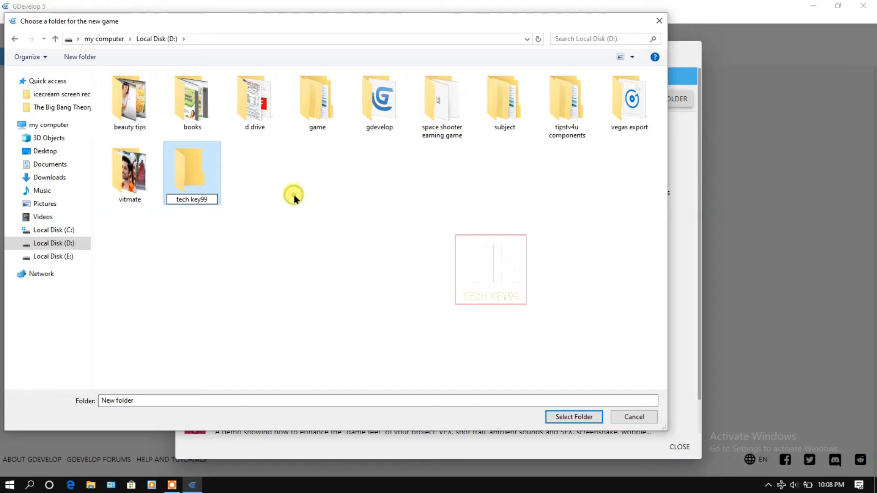
Choose the tech key99 folder as the project location and create an empty game in it
click(188, 163)
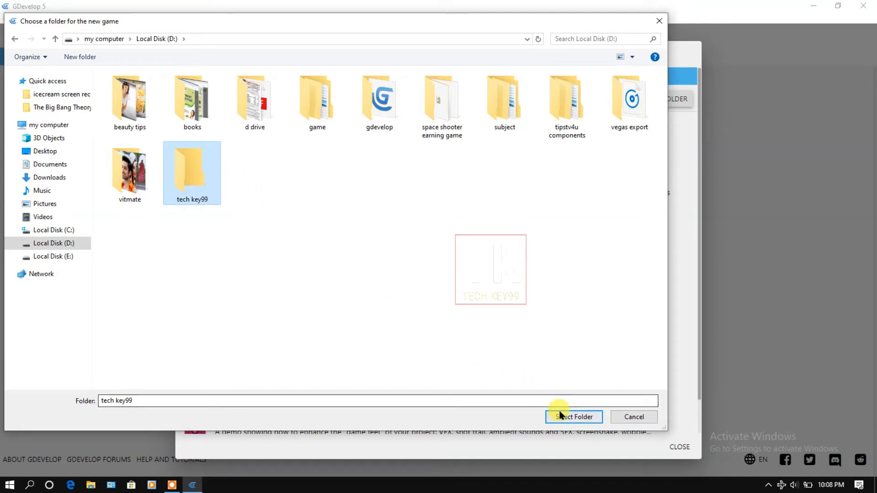
click(577, 416)
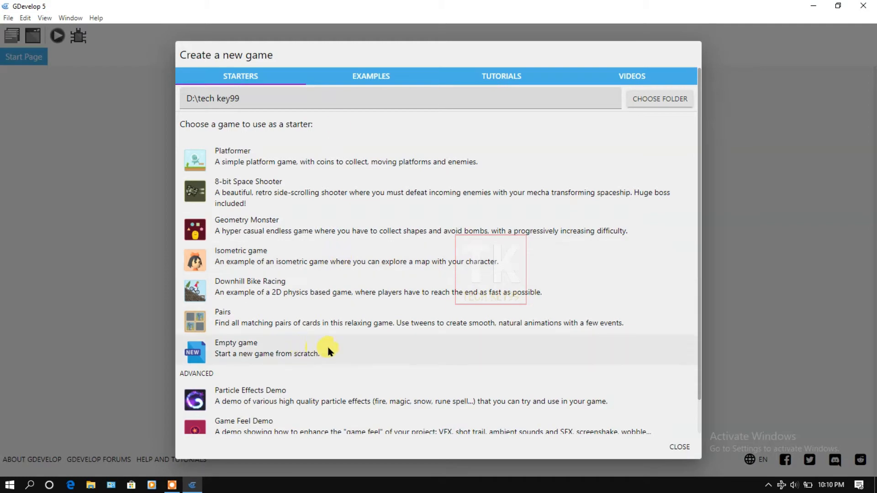
click(298, 353)
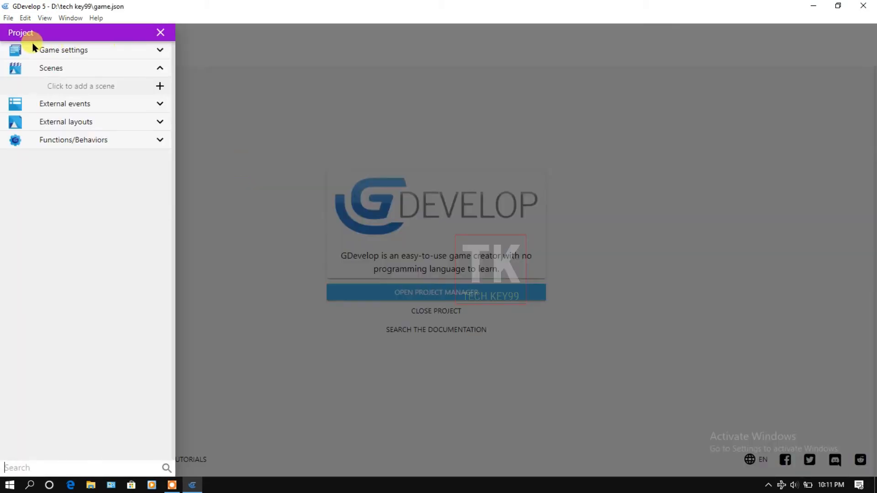
Open the project properties from the game settings and set the game name to "tech key99 demo games"
click(123, 46)
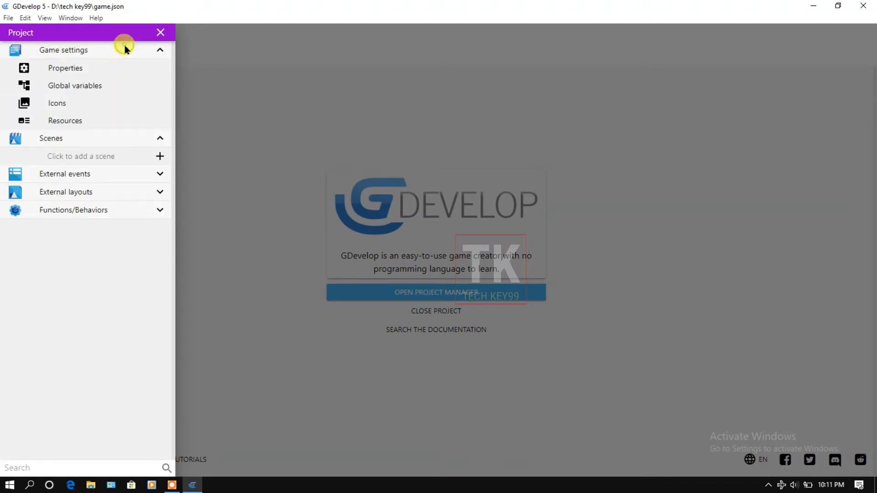
click(89, 68)
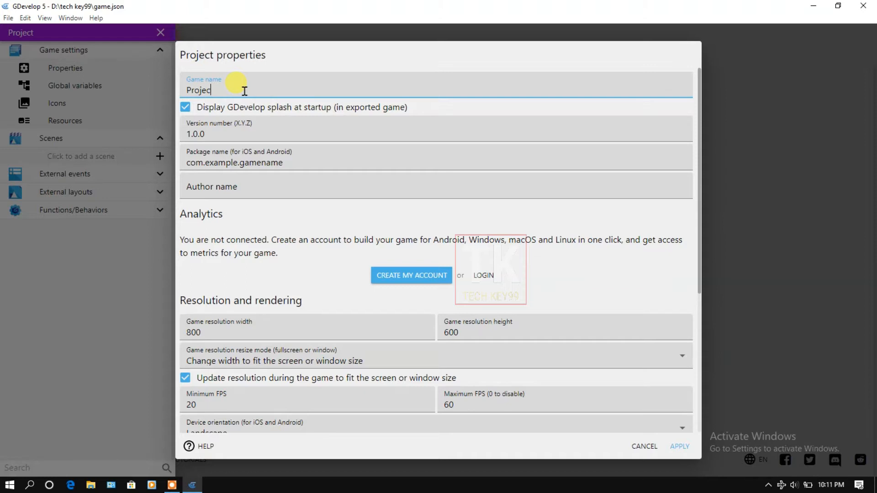
key(BackSpace)
key(BackSpace)
key(BackSpace)
key(BackSpace)
key(BackSpace)
key(BackSpace)
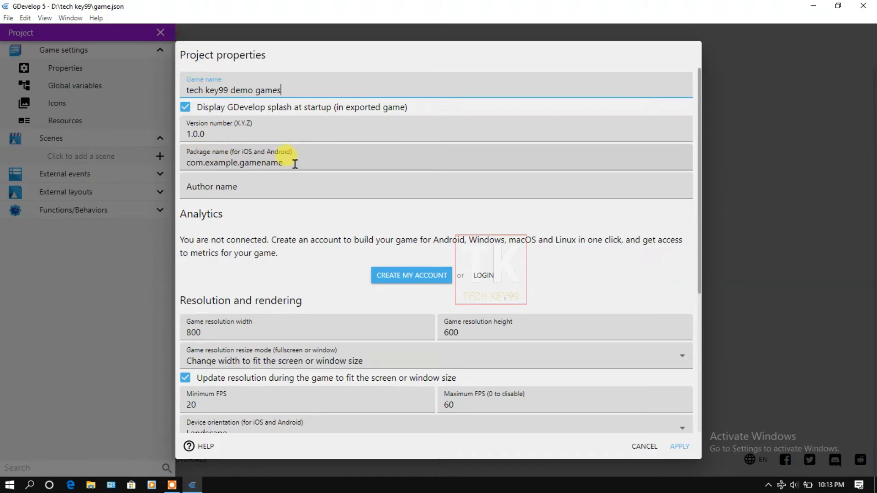
Replace the "example" part of the package name with the author's name
click(236, 164)
key(BackSpace)
key(BackSpace)
key(BackSpace)
key(BackSpace)
key(BackSpace)
key(BackSpace)
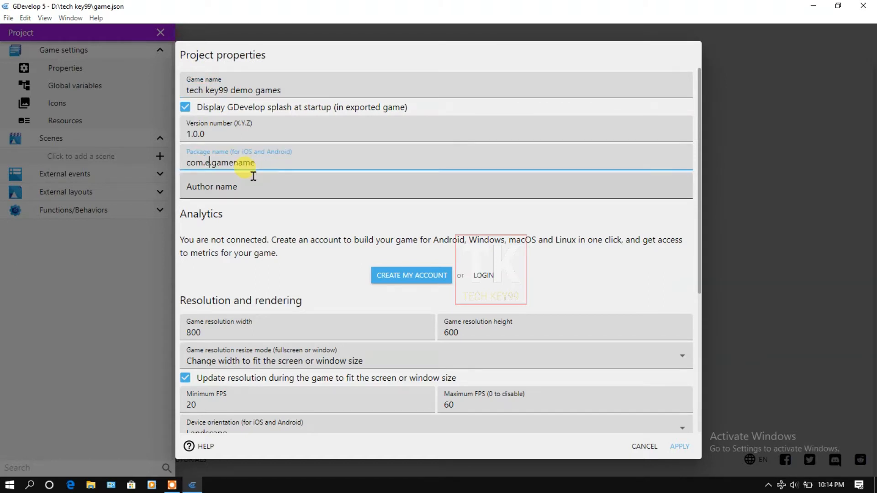
key(BackSpace)
text(mumtaz)
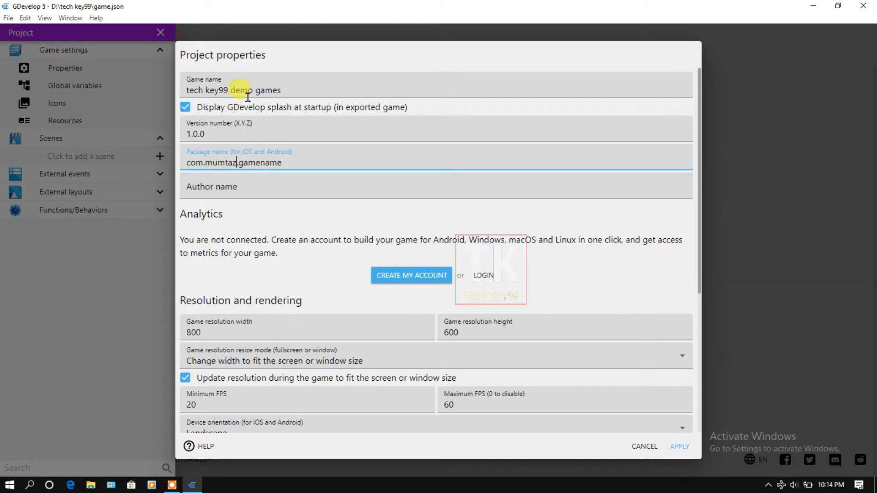
Copy the game name and paste it over the "gamename" part of the package name
click(287, 90)
triple_click(279, 93)
key(ctrl+c)
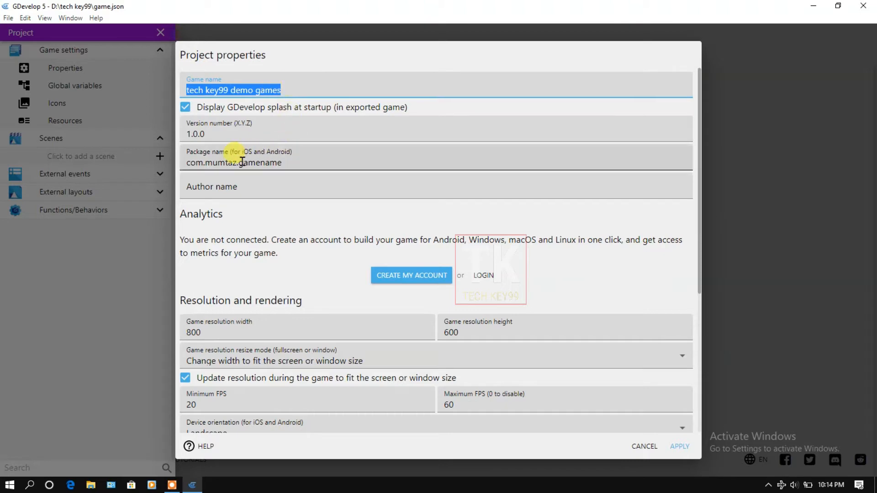
drag(242, 163, 316, 177)
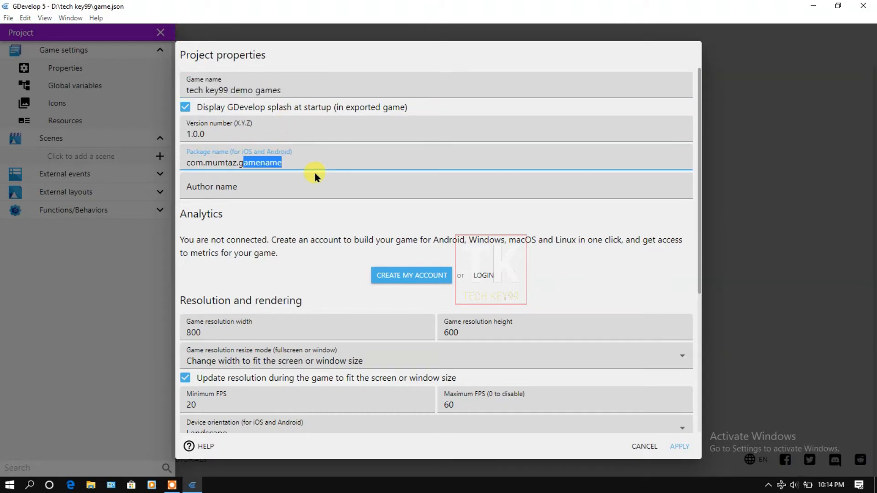
key(ctrl+v)
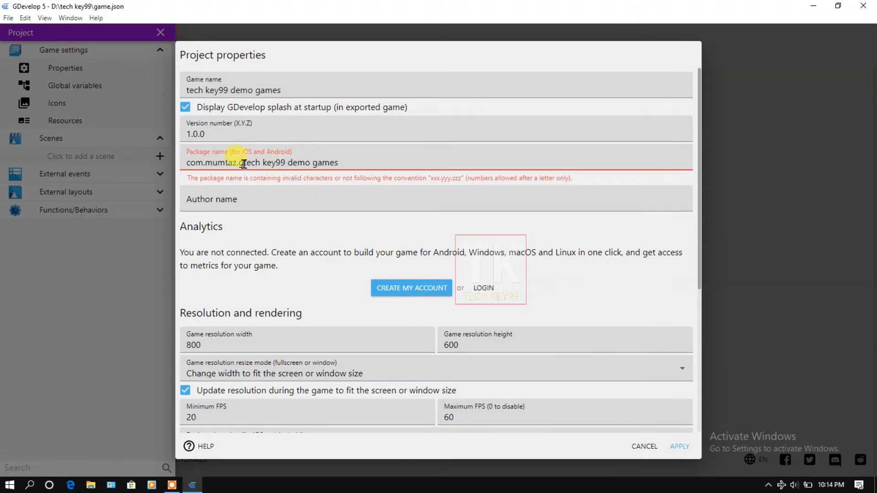
key(BackSpace)
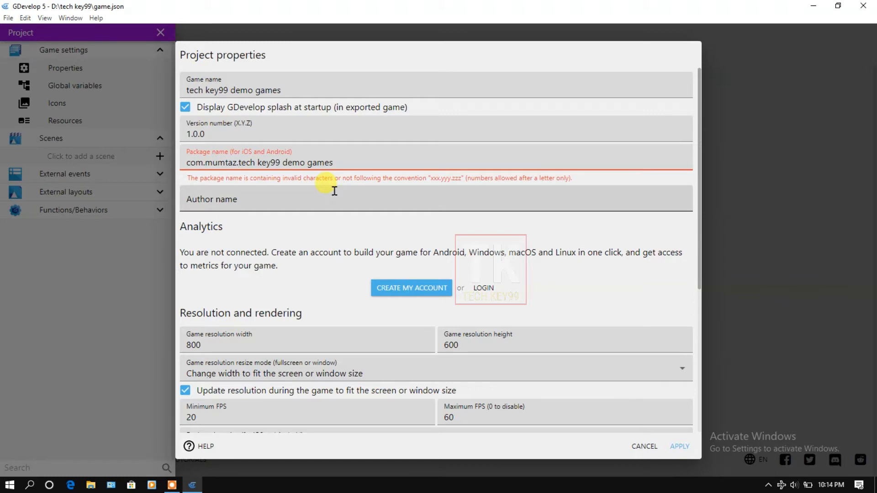
Remove the spaces from the package name so that it ends in "techkey99demogames"
click(258, 163)
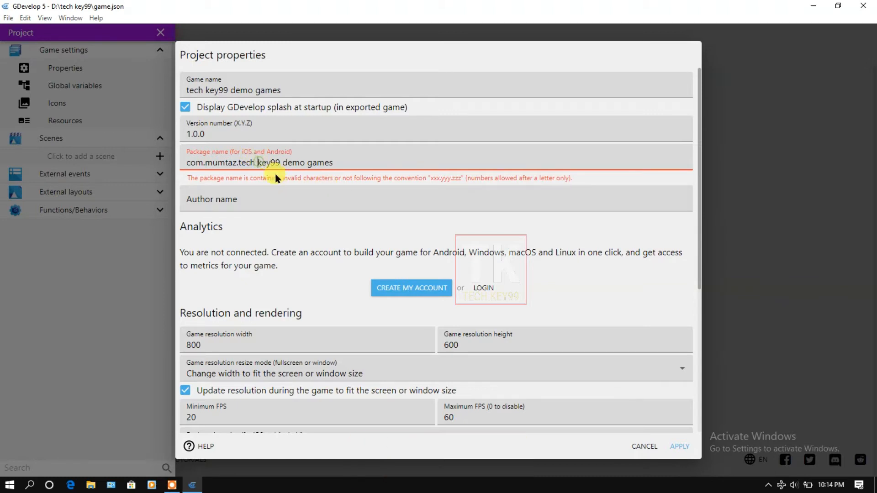
key(BackSpace)
click(280, 162)
key(BackSpace)
click(303, 163)
key(BackSpace)
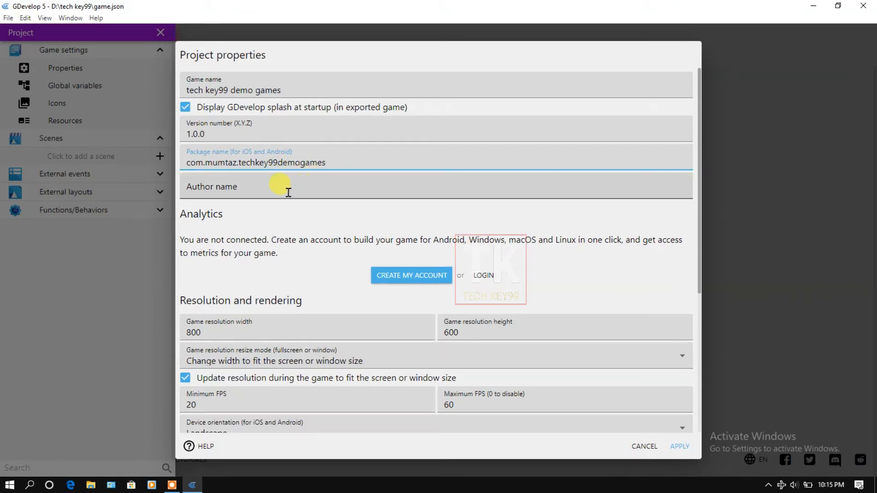
Enter the author's name in the project properties and apply the changes
click(267, 188)
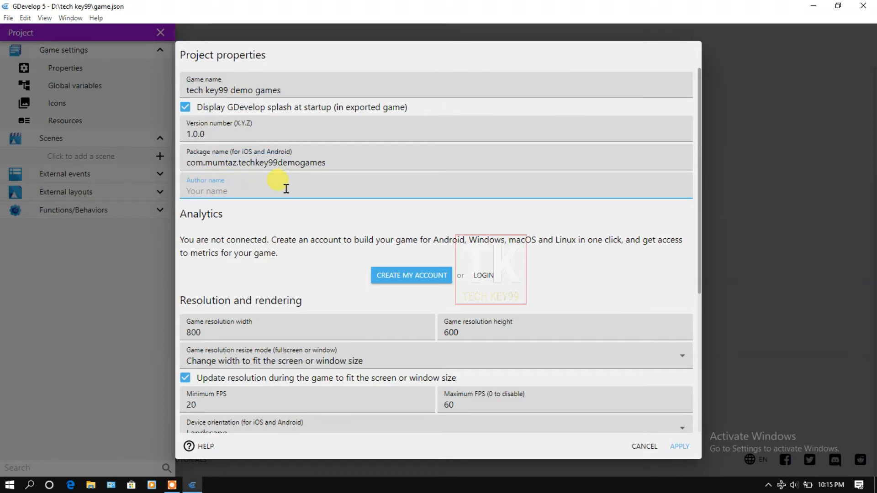
text(mumtaz)
scroll(320, 174, down, 4)
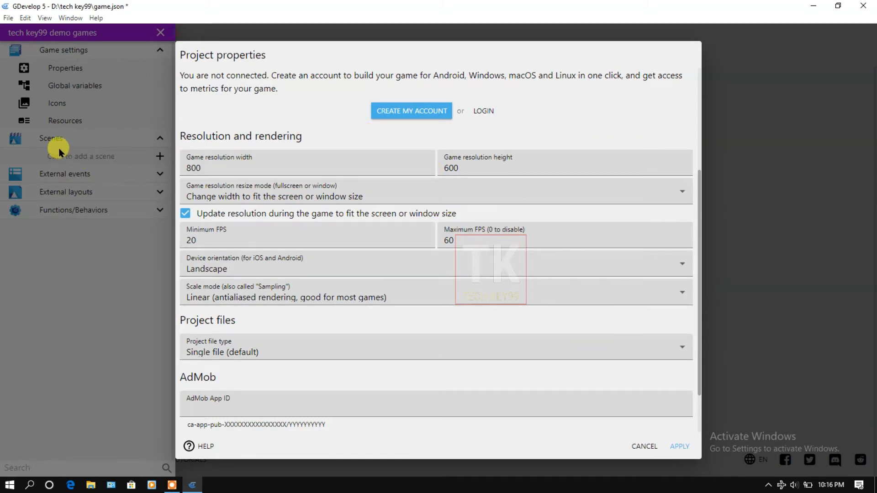
click(679, 447)
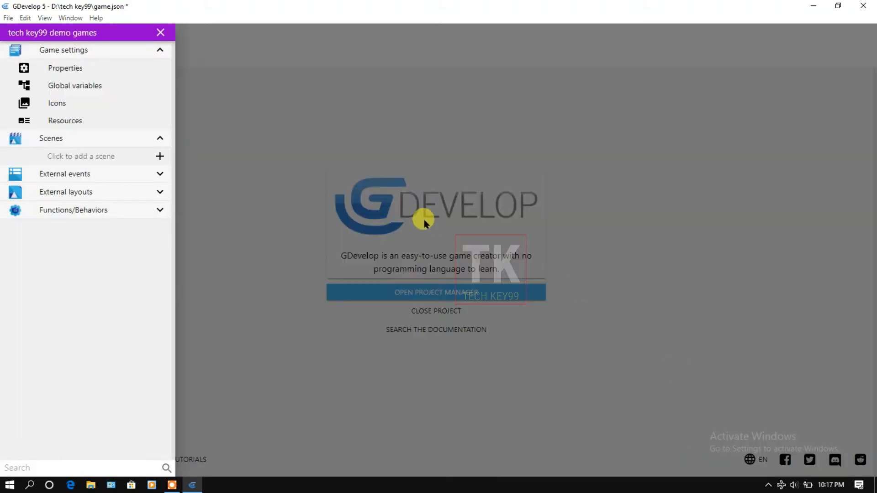
Add a new scene to the project and open it for editing
click(99, 155)
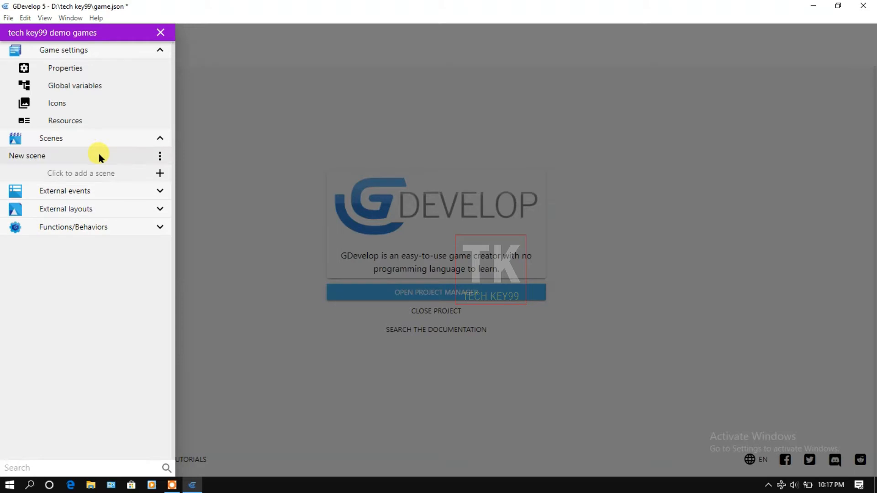
click(52, 155)
click(67, 155)
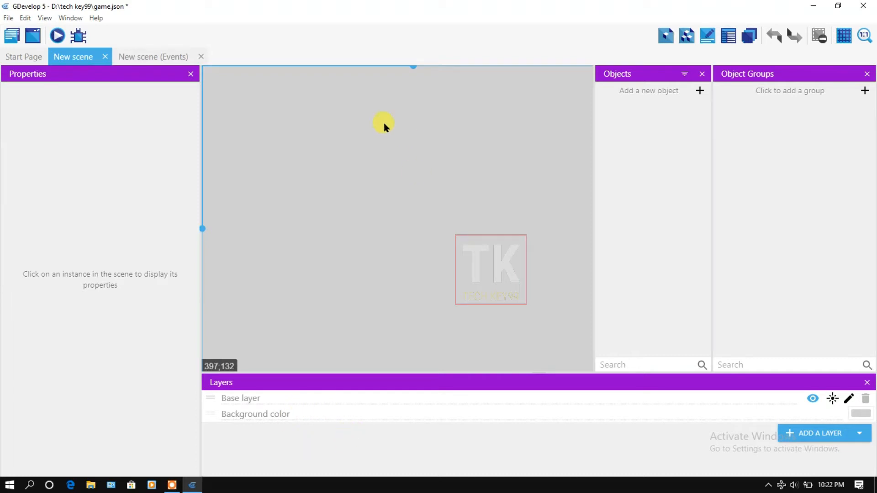
Look over the new scene's frame and its events sheet, and return to the scene editor
scroll(398, 173, down, 3)
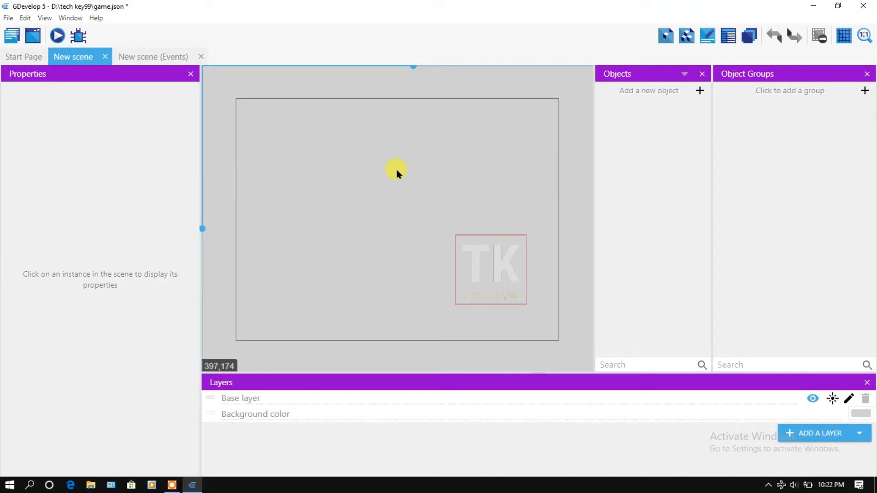
scroll(396, 173, down, 1)
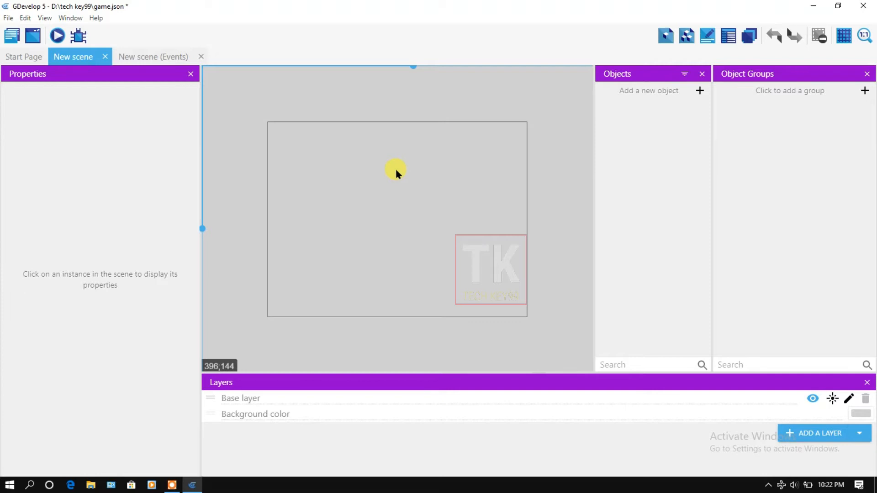
scroll(397, 172, down, 2)
scroll(396, 174, up, 5)
click(142, 56)
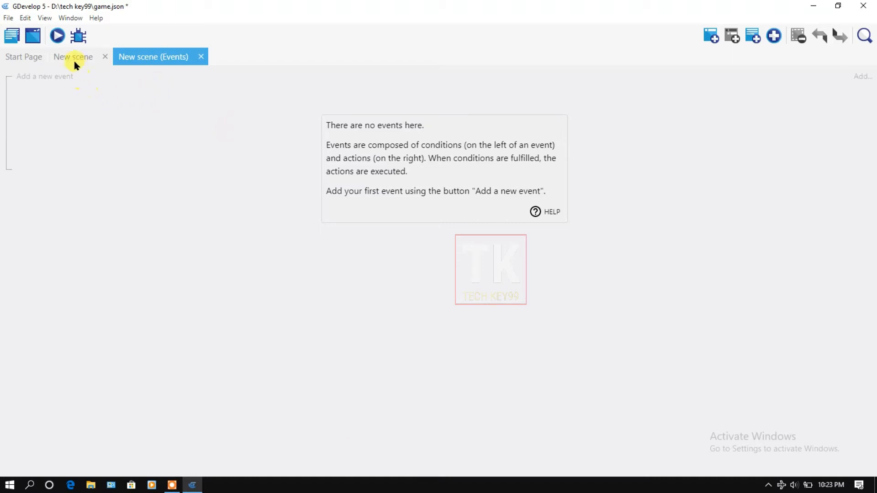
click(71, 57)
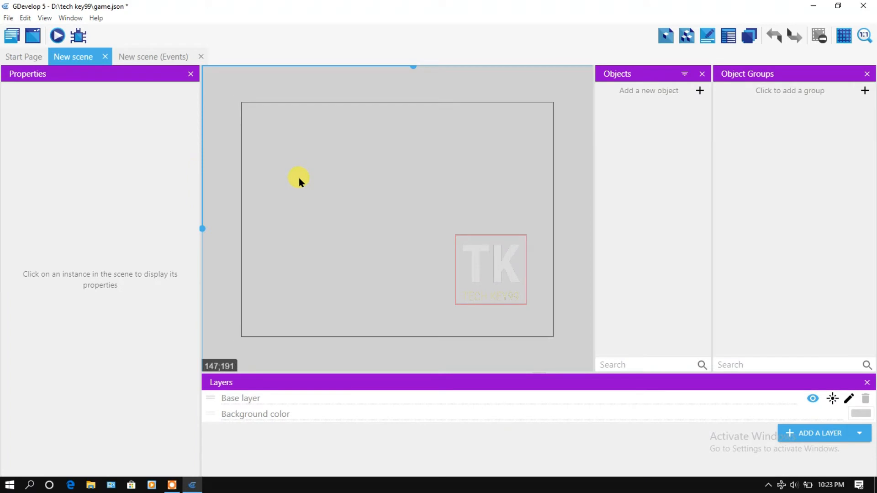
Add a Sprite object named "demoplayer" to the scene and give it an animation
click(698, 91)
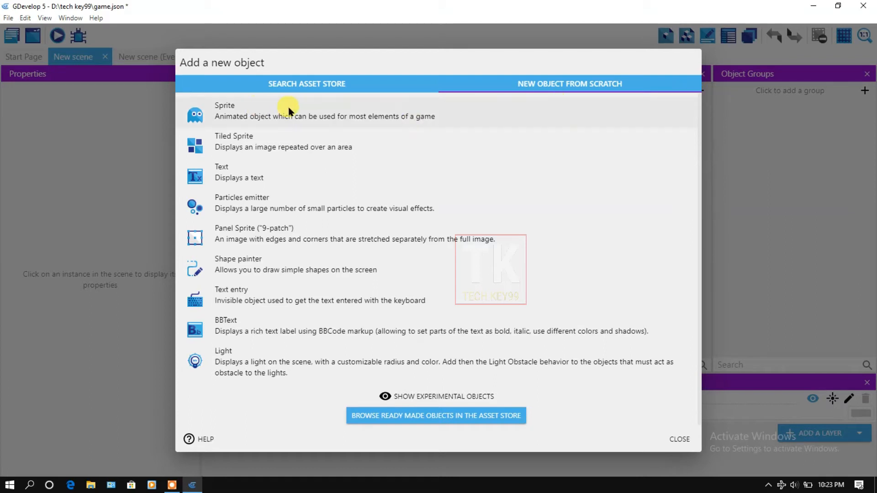
click(345, 114)
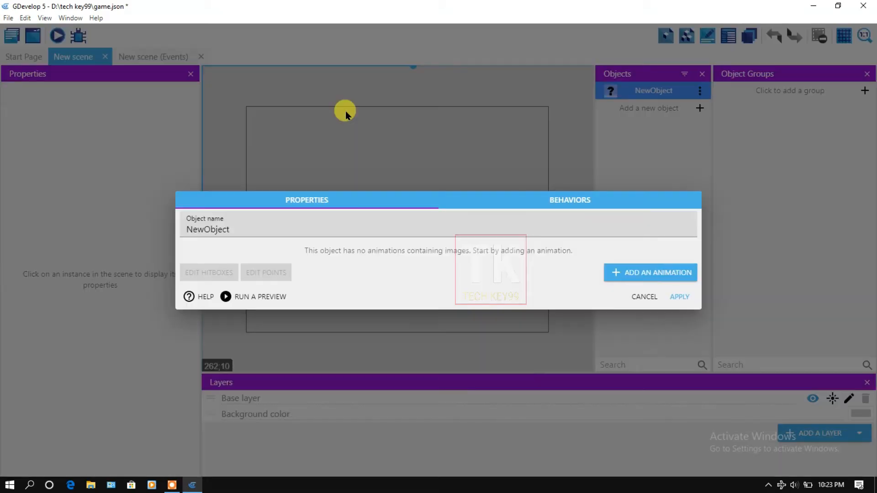
click(397, 229)
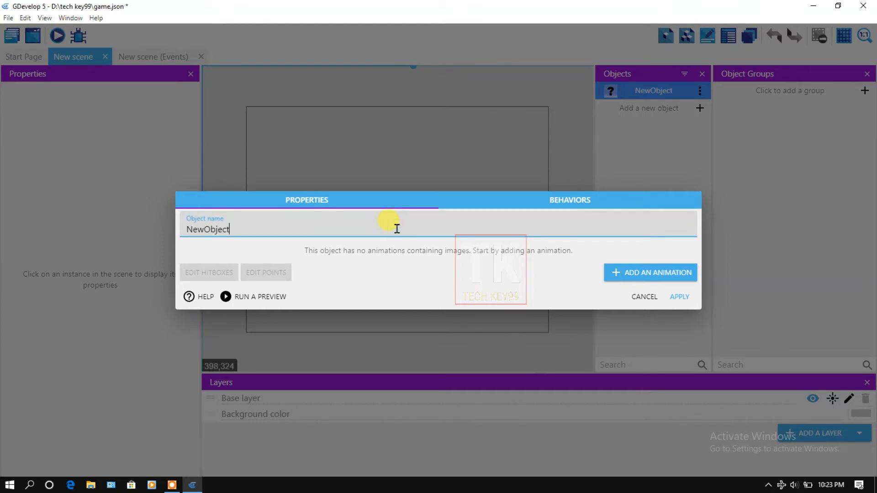
key(BackSpace)
key(BackSpace)
key(BackSpace)
key(BackSpace)
key(BackSpace)
key(BackSpace)
key(BackSpace)
text(dem)
click(649, 273)
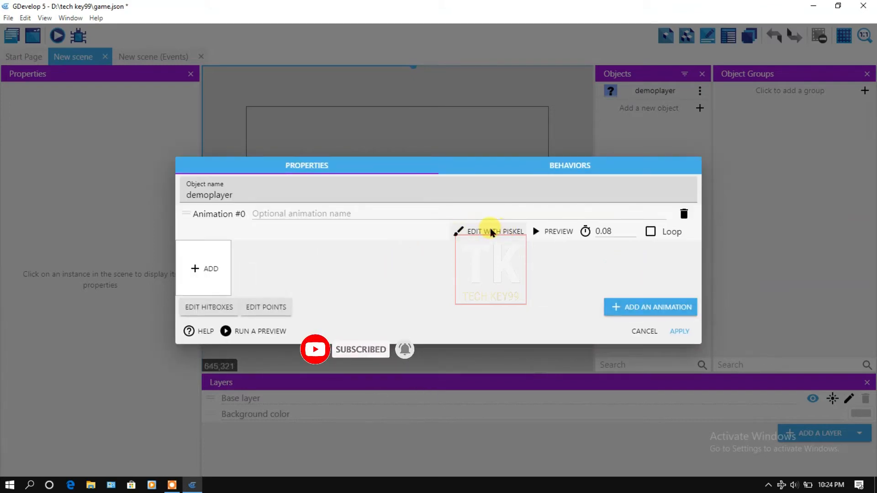
Edit the demoplayer animation in Piskel on a 64x64 canvas filled with black (#000000), save it and apply the object's properties
click(500, 231)
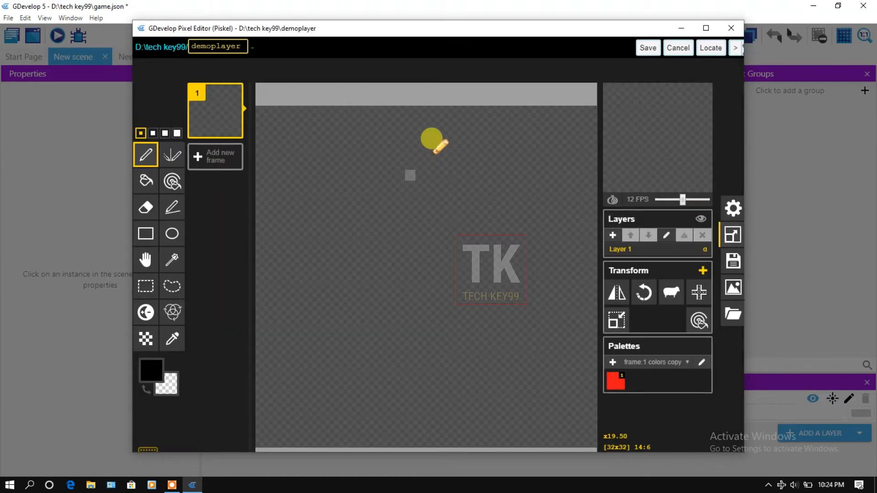
scroll(424, 146, down, 3)
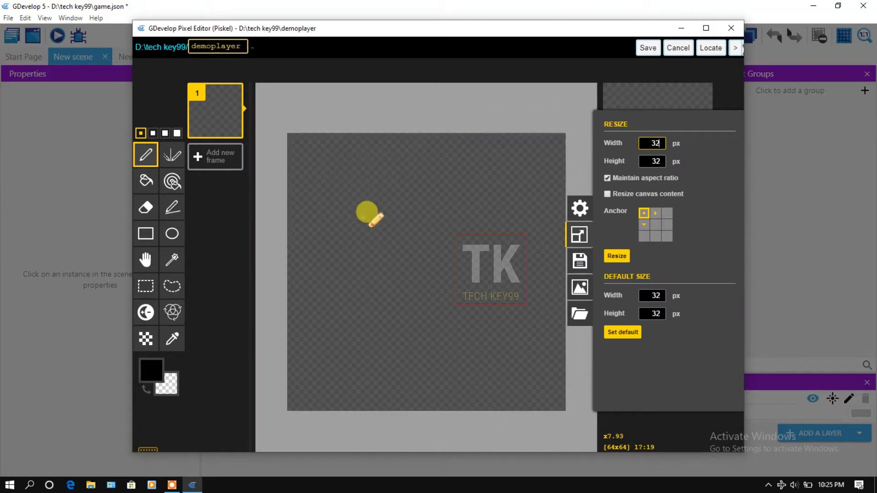
click(155, 374)
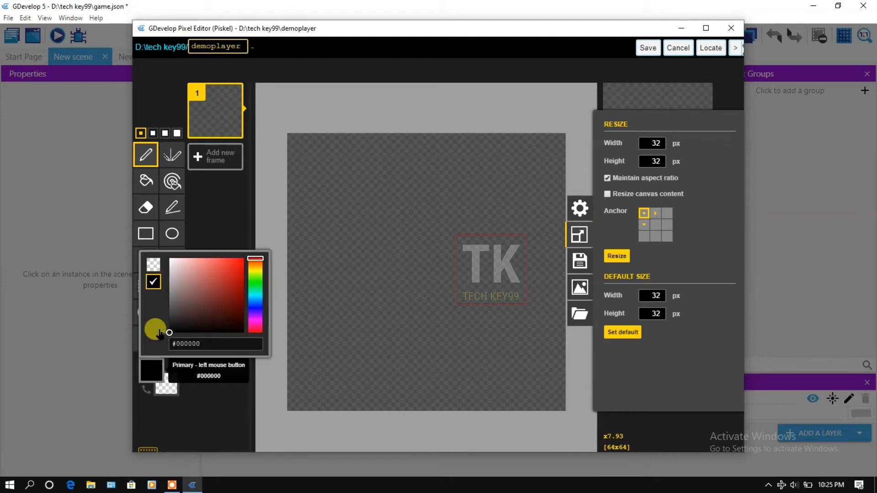
click(150, 186)
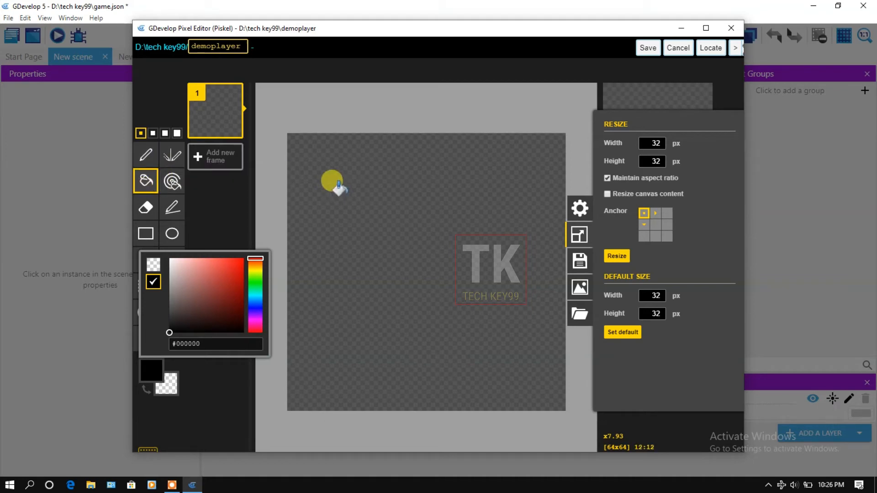
click(388, 217)
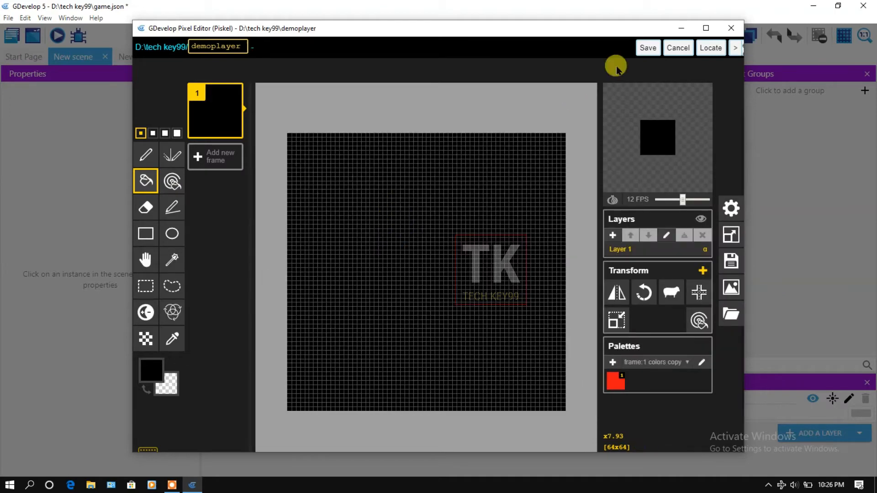
click(644, 48)
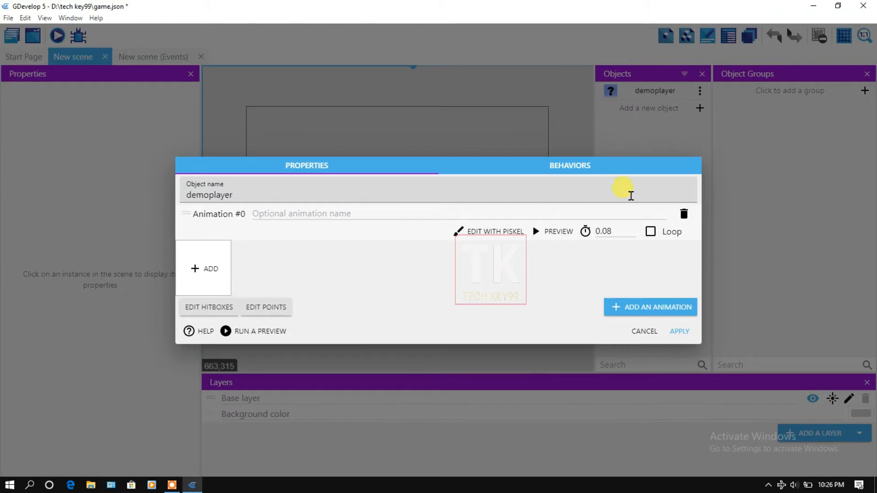
click(677, 331)
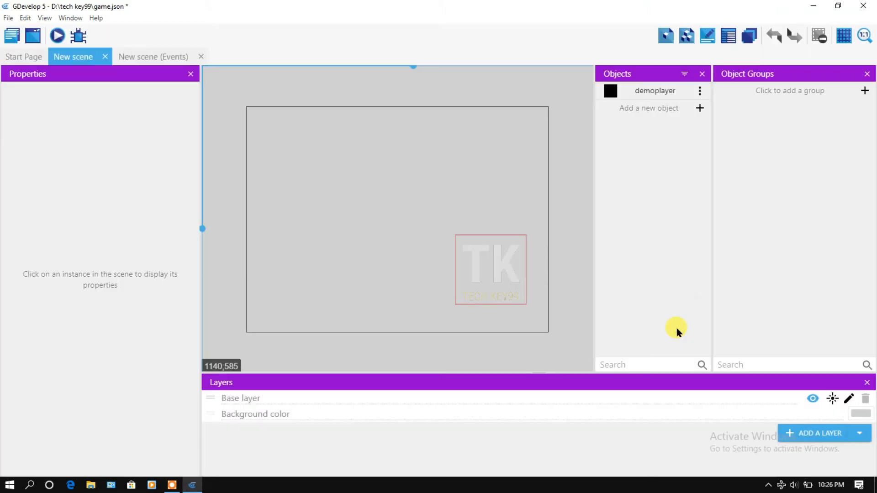
Place demoplayer in the scene and stretch it into a bar about 266 wide and 64 high, at about X 273, Y 373
drag(639, 92, 393, 224)
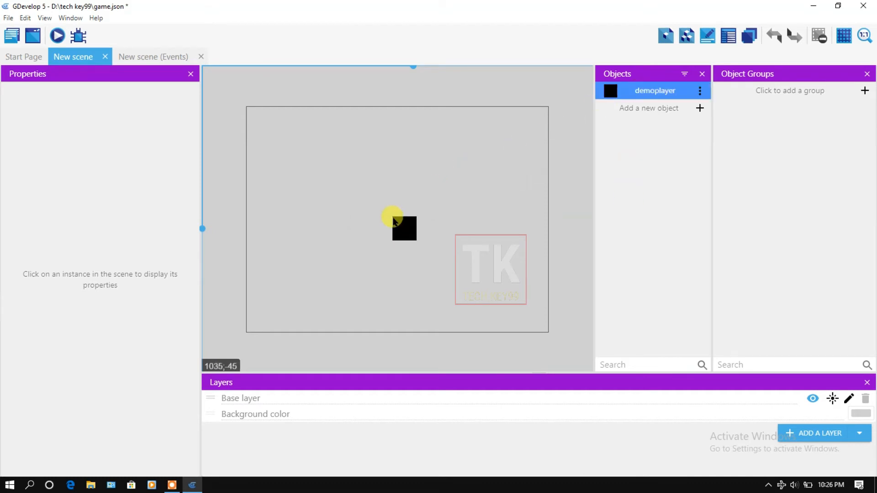
click(419, 237)
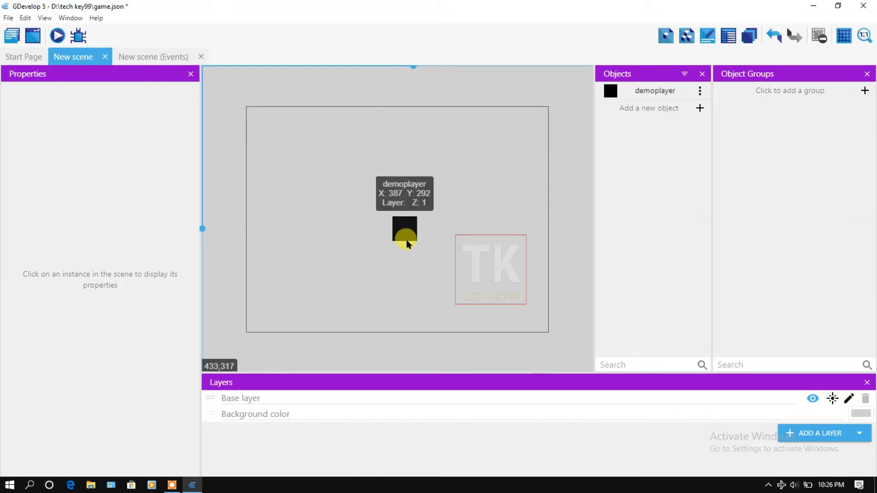
click(409, 232)
drag(423, 227, 471, 228)
drag(402, 240, 371, 264)
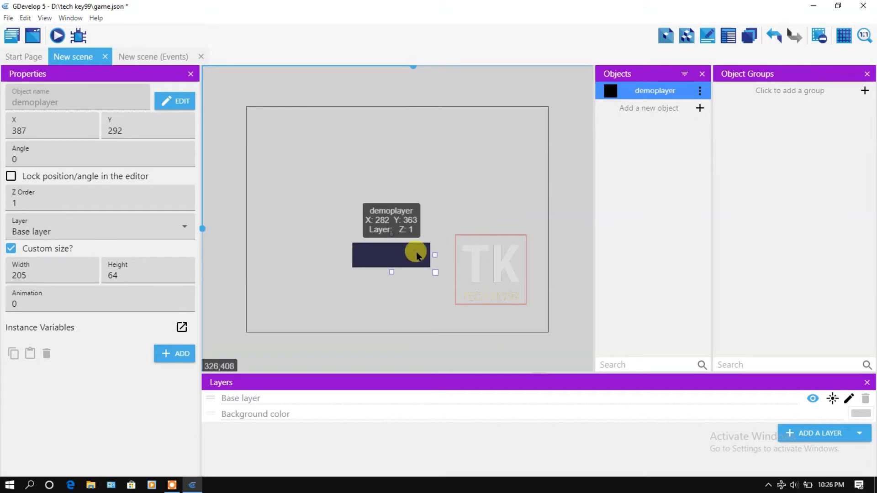
drag(437, 255, 410, 266)
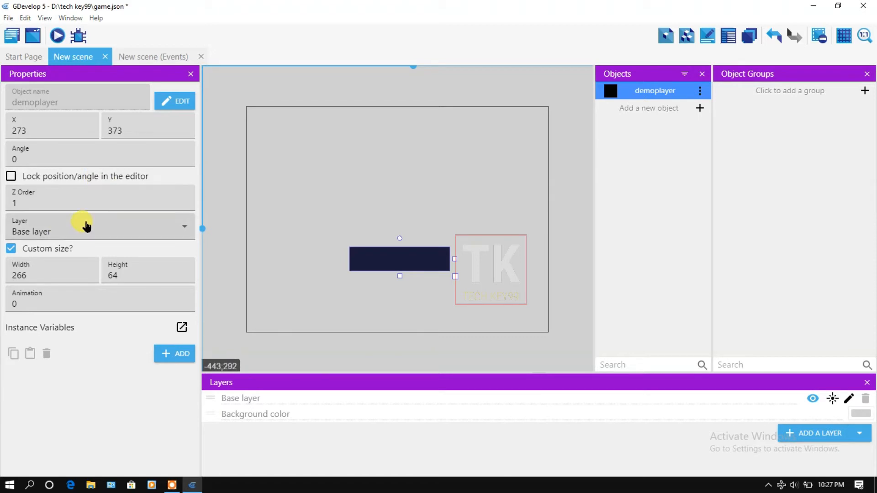
click(35, 131)
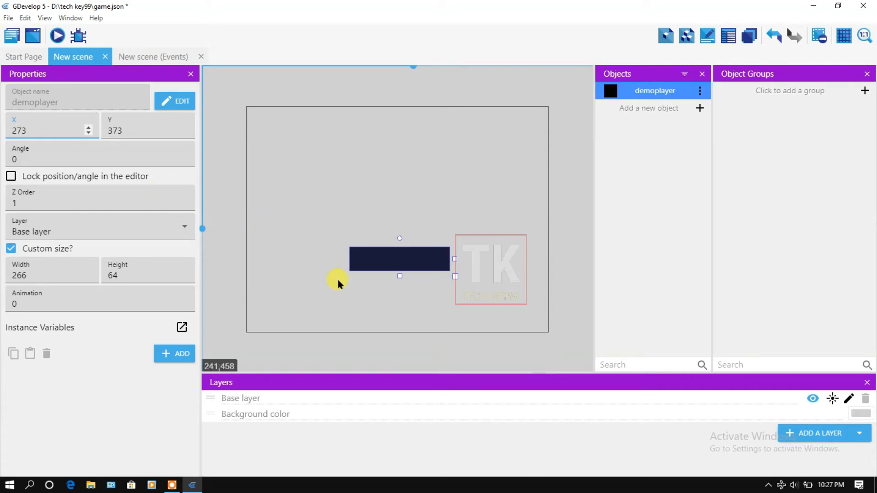
click(317, 274)
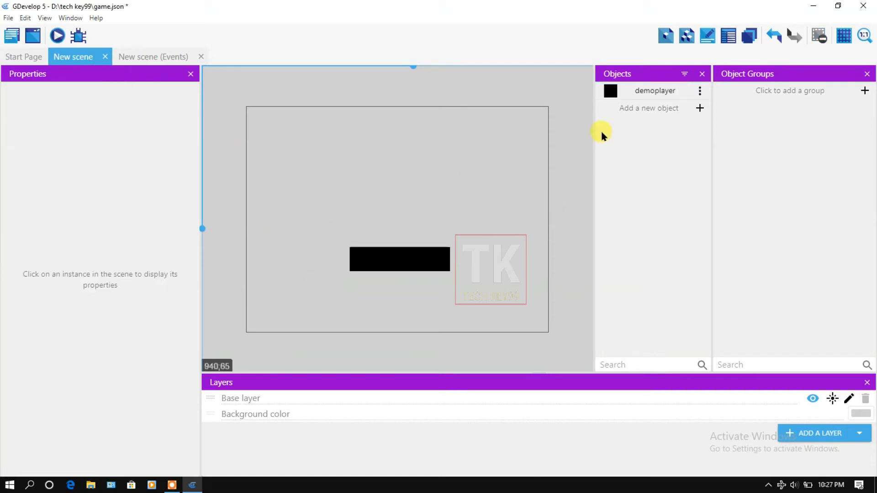
Add a Text object named "startbtn" with the initial text "Start"
click(695, 110)
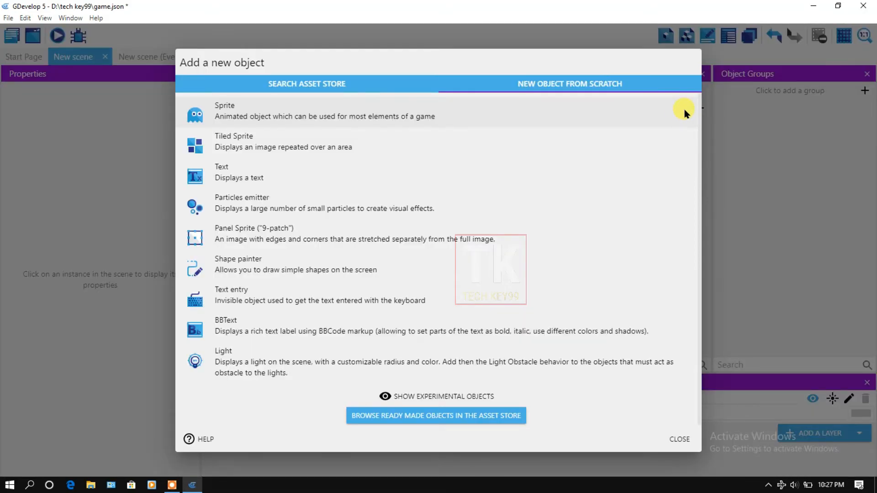
click(223, 172)
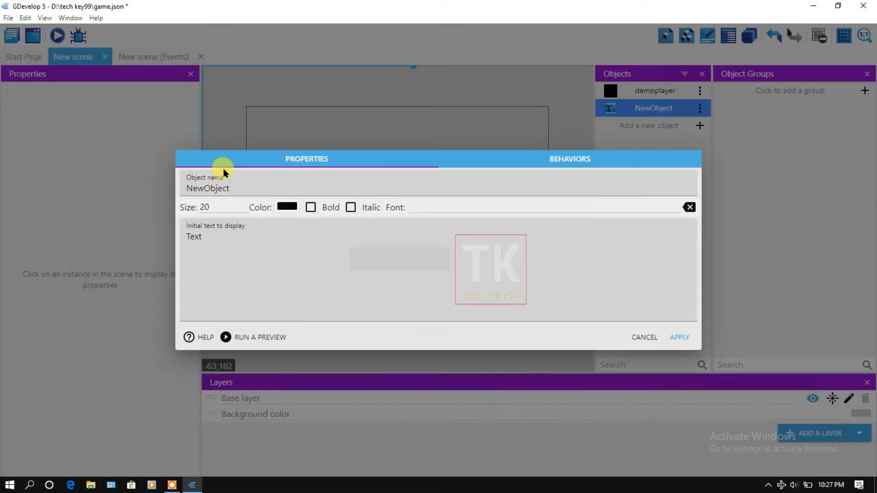
click(248, 189)
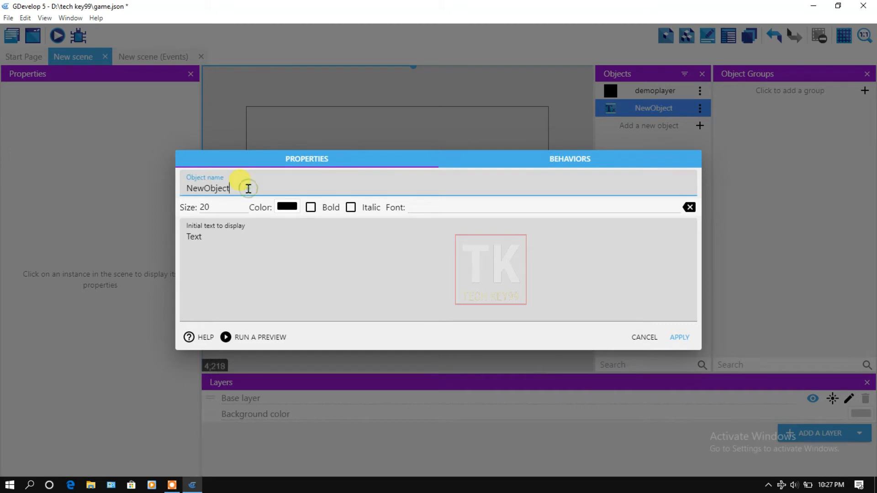
key(BackSpace)
key(BackSpace)
key(BackSpace)
key(BackSpace)
key(BackSpace)
key(BackSpace)
key(BackSpace)
key(BackSpace)
text(s)
click(218, 248)
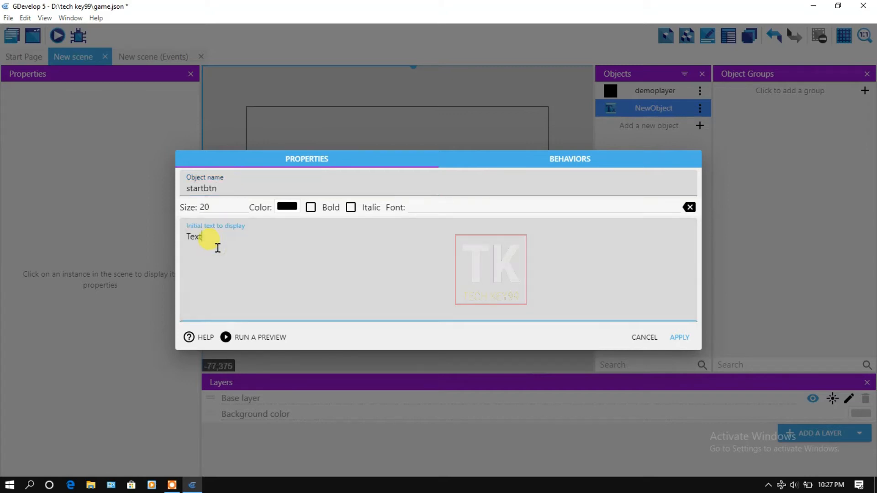
key(BackSpace)
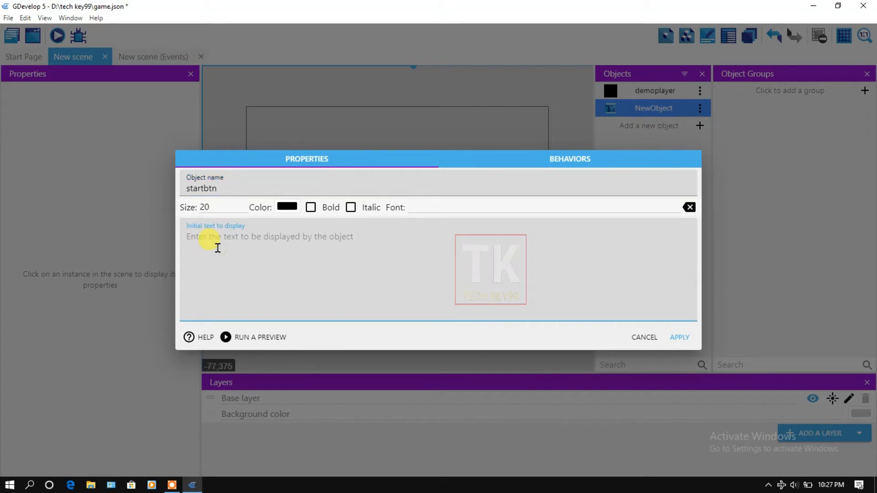
text(S)
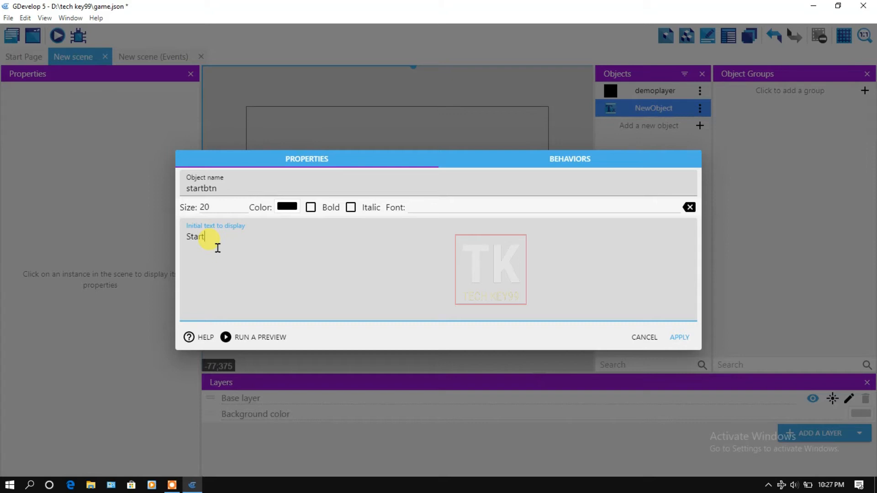
text(tart)
Format the startbtn text at size 40, bold and white (FFFFFF), apply it, and place it centred on the black bar
click(204, 207)
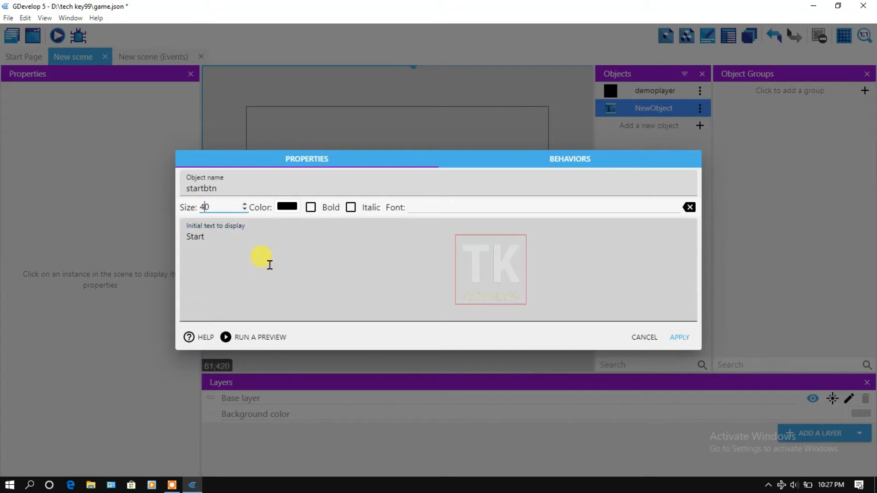
click(310, 208)
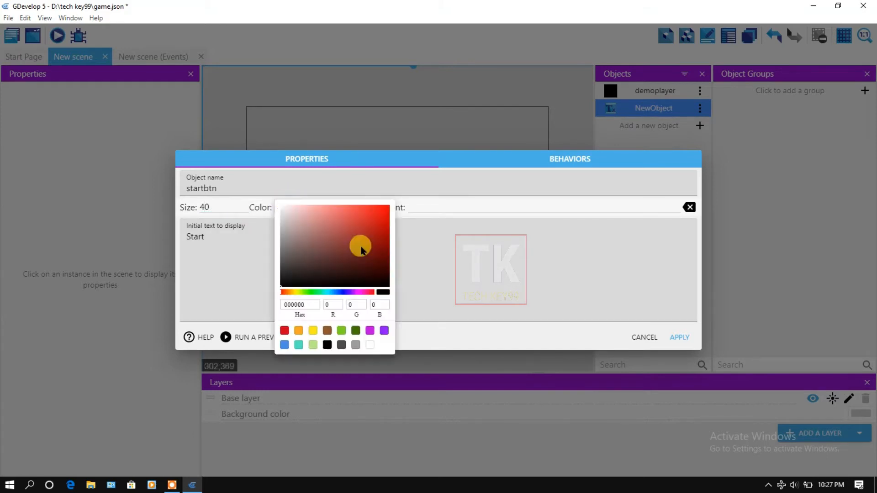
click(280, 207)
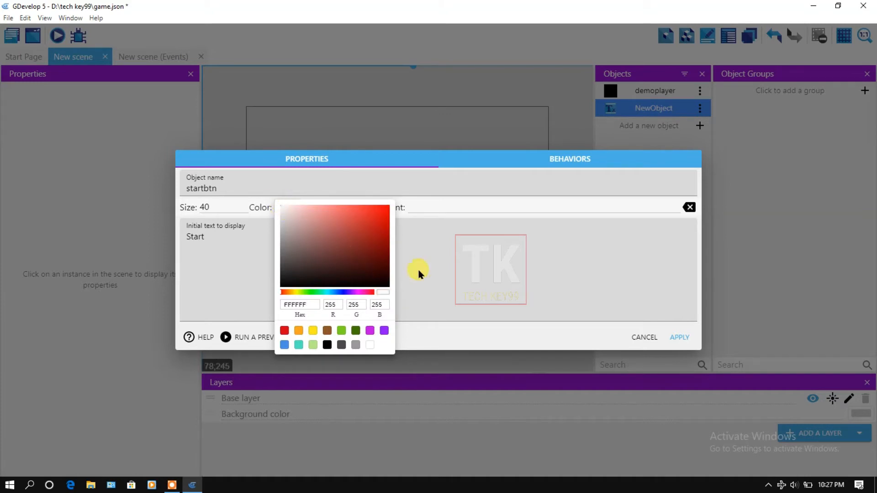
click(486, 286)
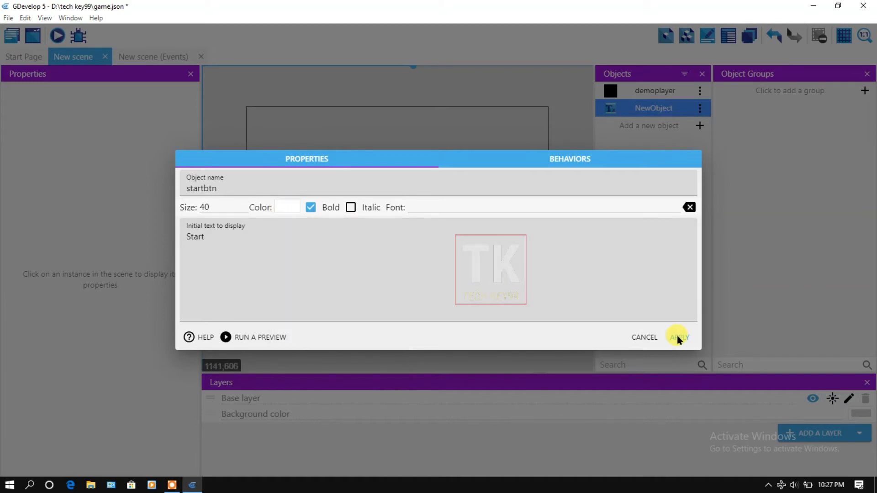
click(691, 325)
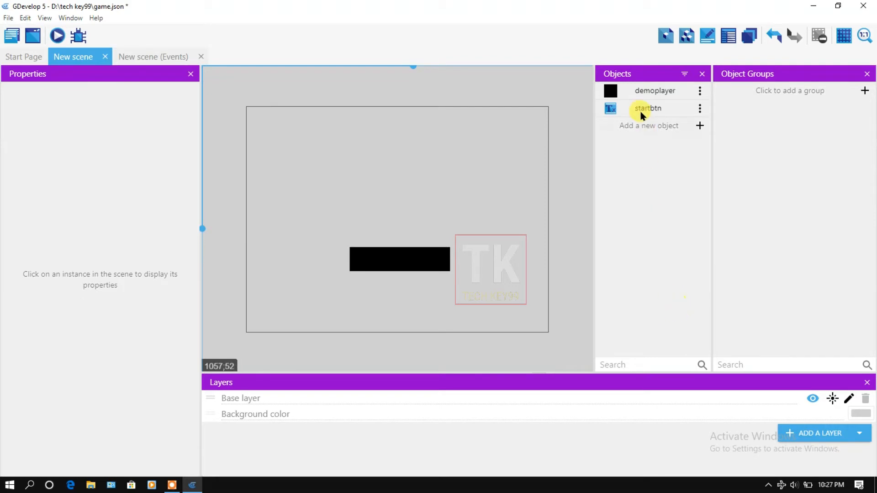
drag(640, 111, 383, 254)
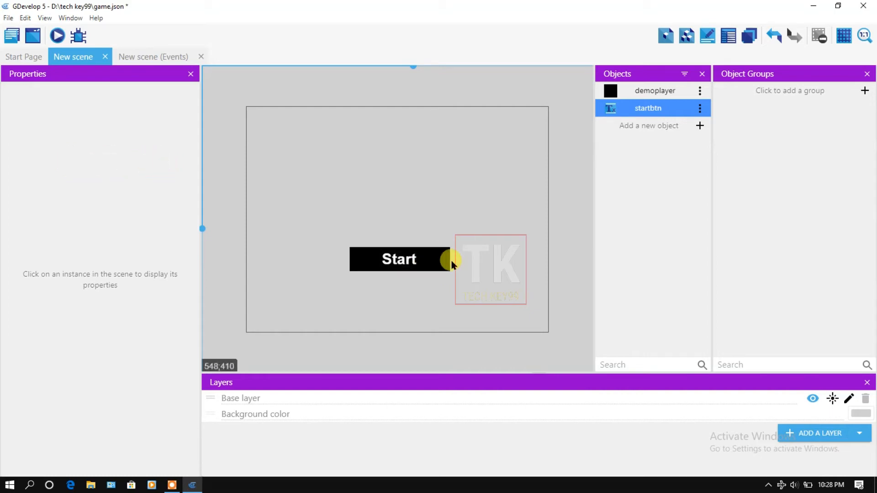
Add a second scene to the project and rename it "Lev"
click(10, 35)
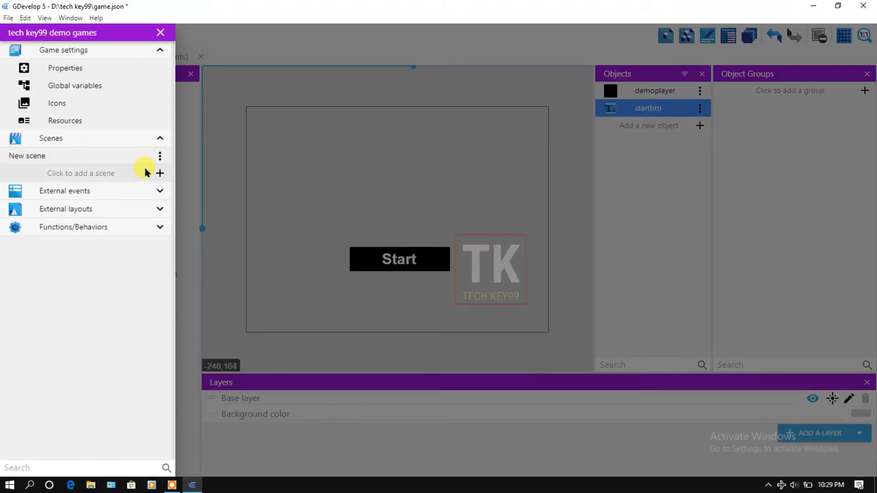
click(145, 172)
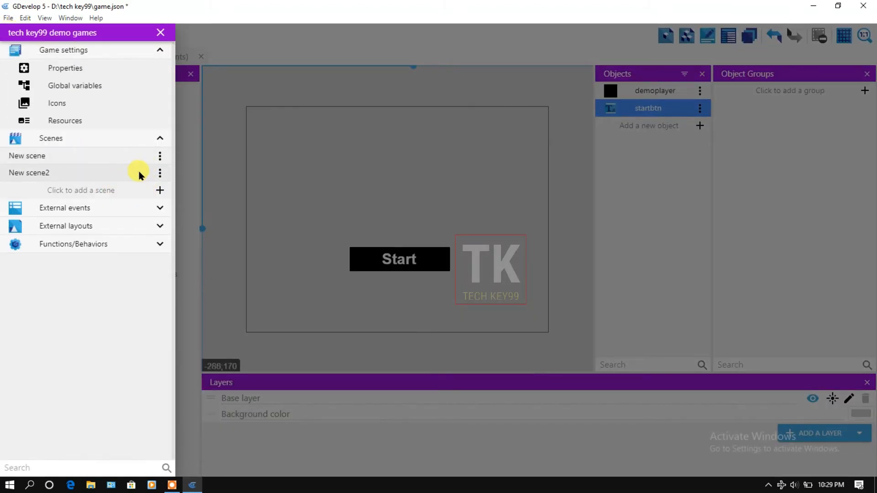
click(160, 173)
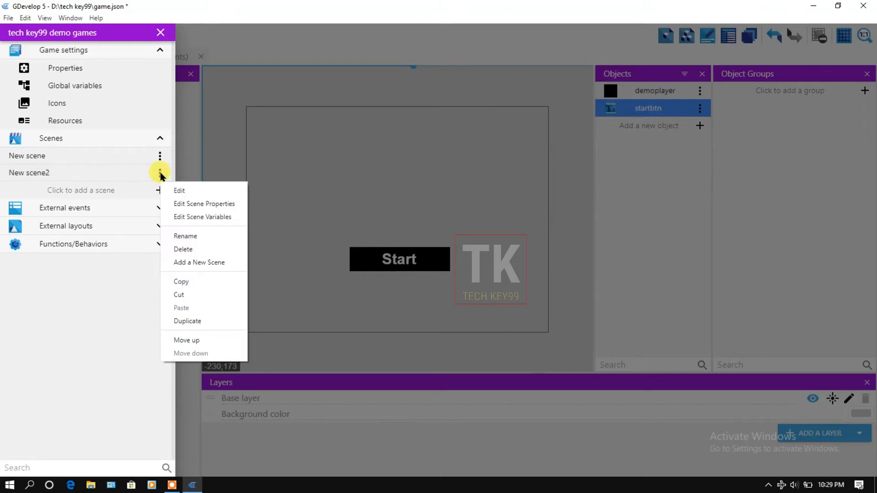
click(187, 236)
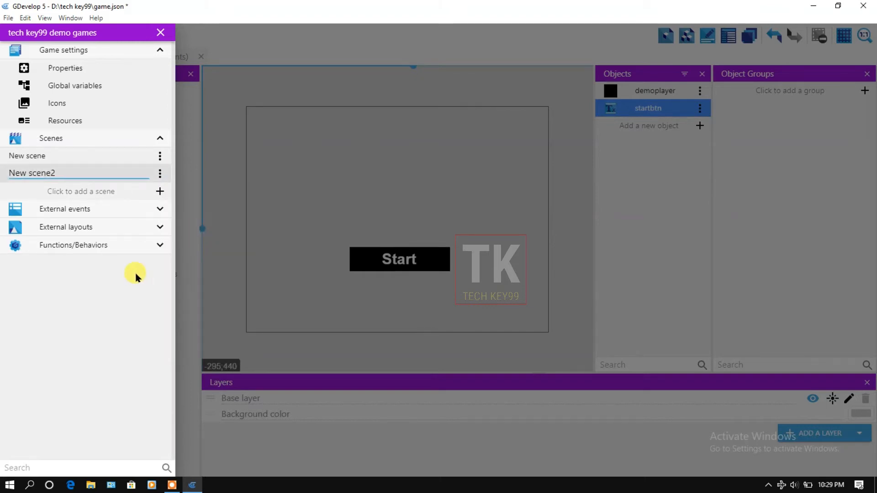
key(BackSpace)
key(BackSpace)
key(BackSpace)
key(BackSpace)
key(BackSpace)
key(BackSpace)
key(BackSpace)
key(BackSpace)
key(BackSpace)
text(Lev)
click(178, 248)
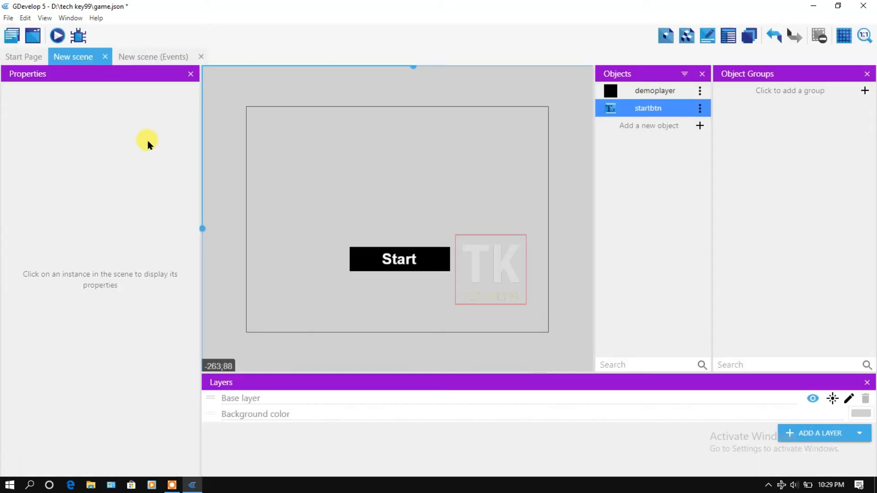
Add an event to New scene with the condition that the cursor/touch is on the demoplayer object, keeping the accurate test on
click(166, 58)
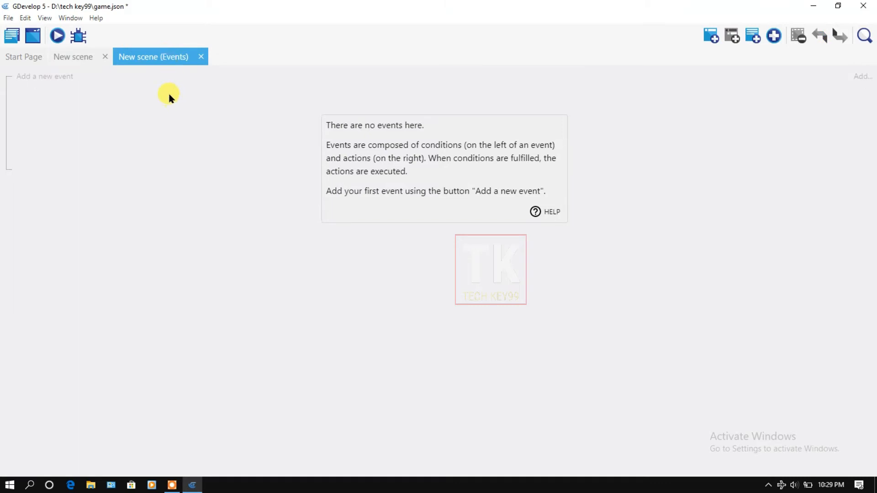
click(711, 36)
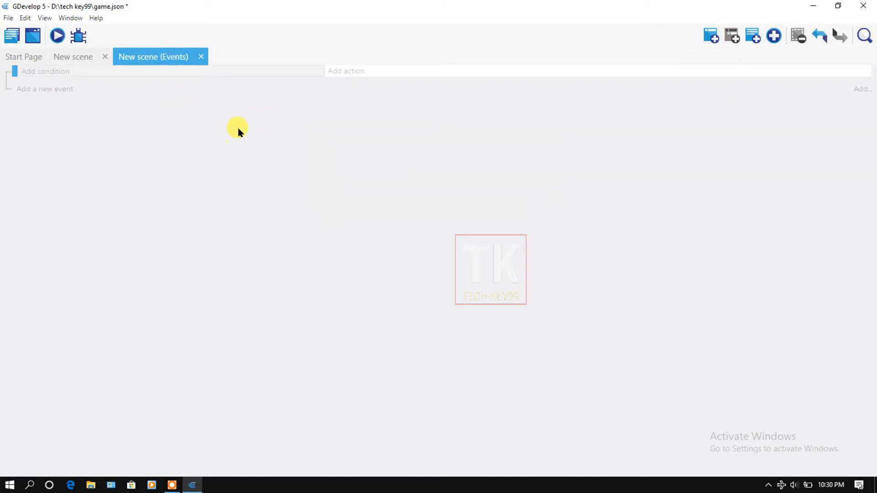
click(53, 73)
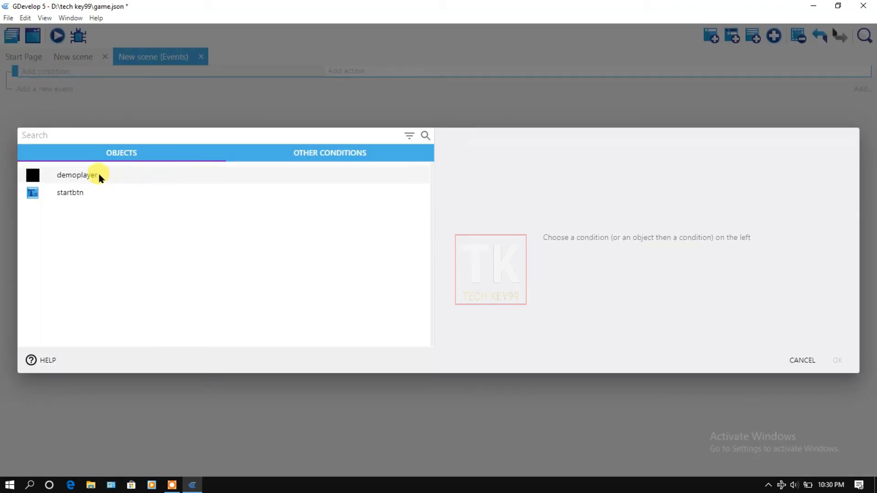
click(157, 176)
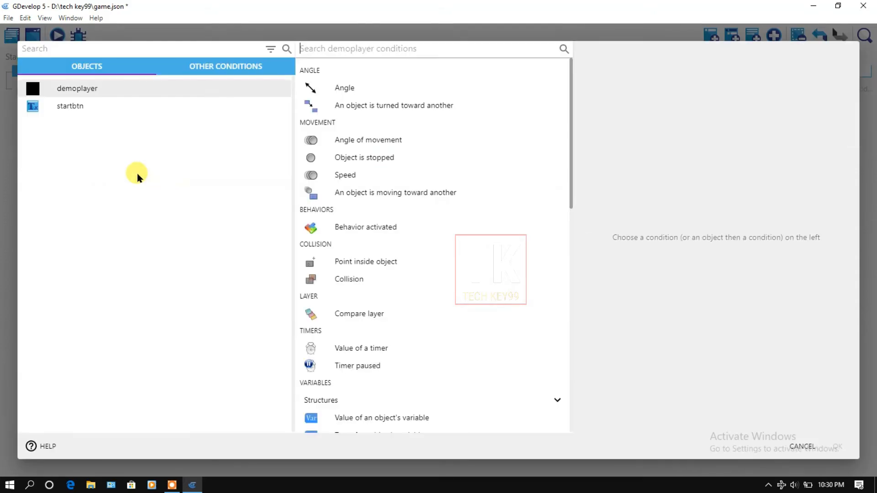
scroll(450, 145, down, 6)
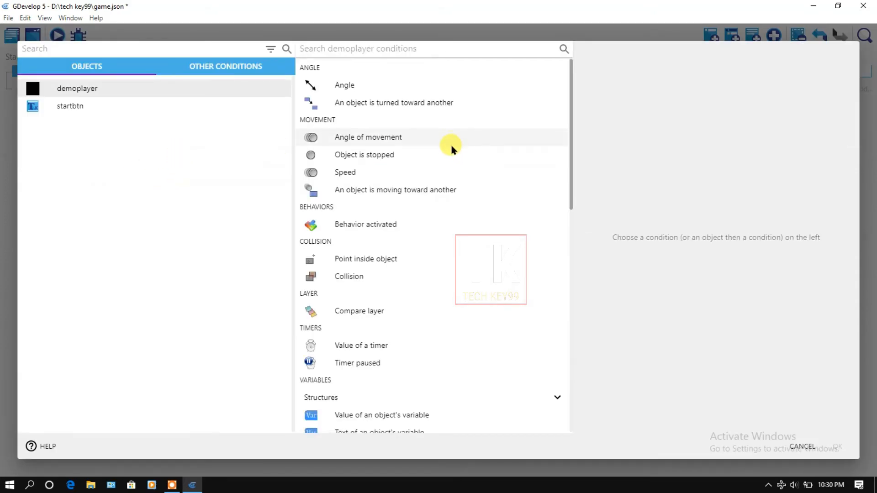
scroll(451, 145, down, 2)
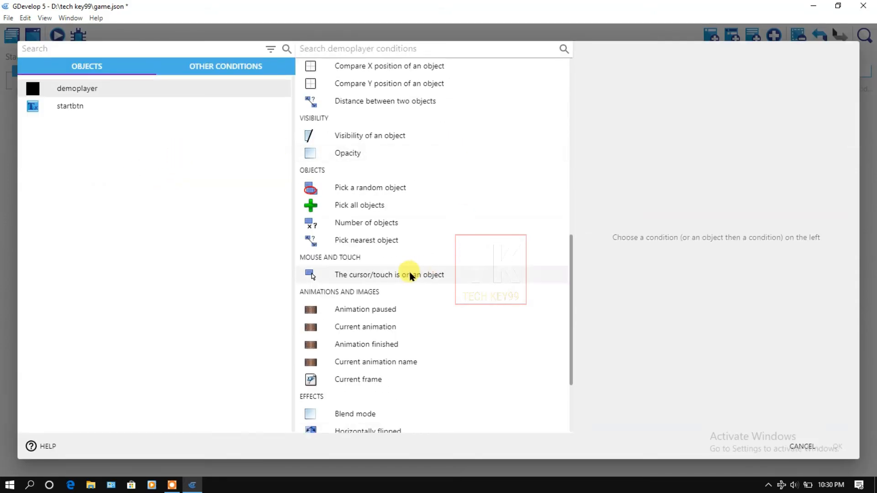
click(386, 275)
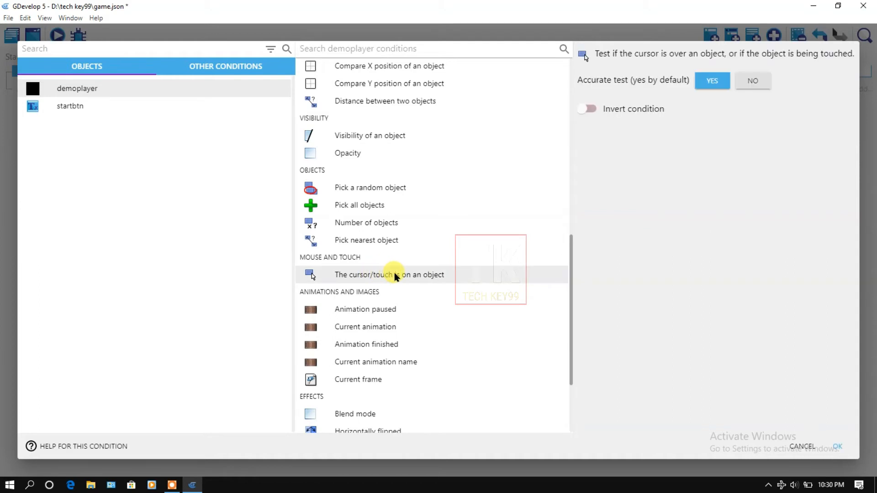
click(838, 446)
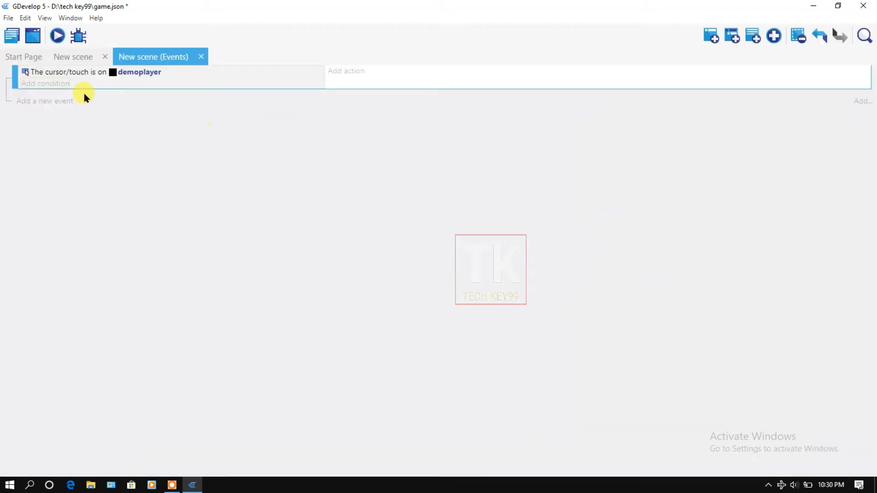
Add a second condition to the event, "Mouse button pressed or touch held", testing the Left (primary) button
click(62, 85)
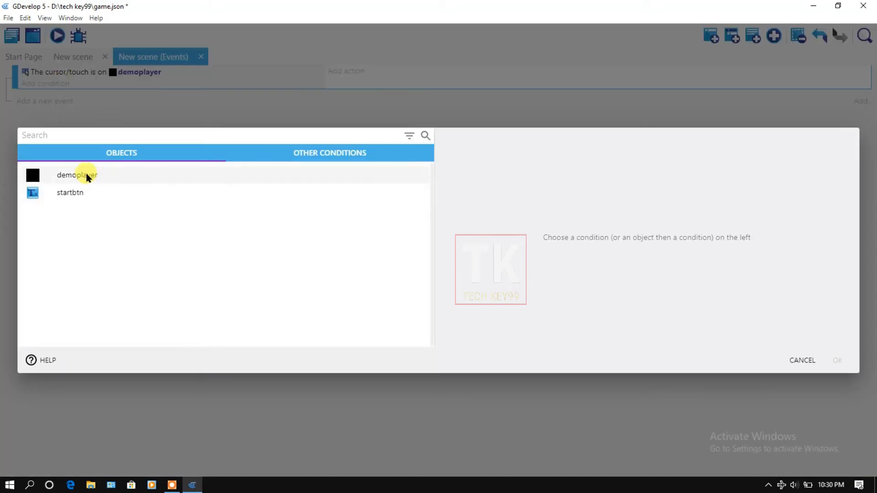
click(318, 155)
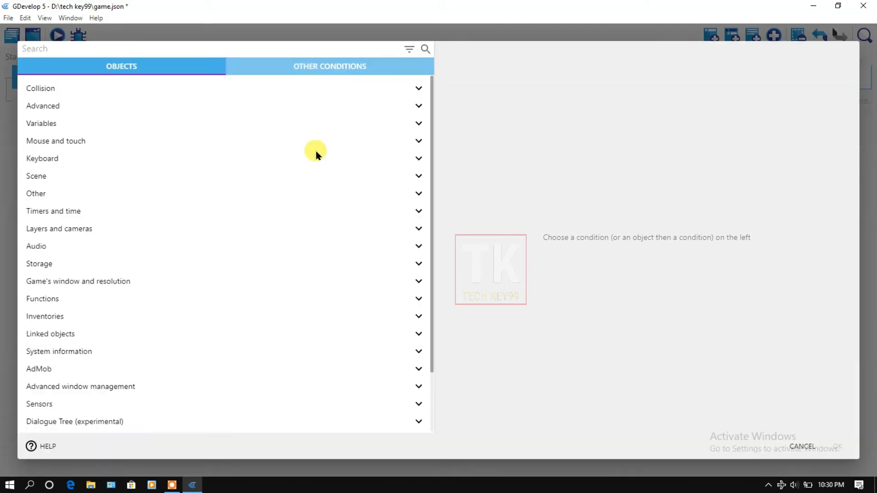
click(81, 142)
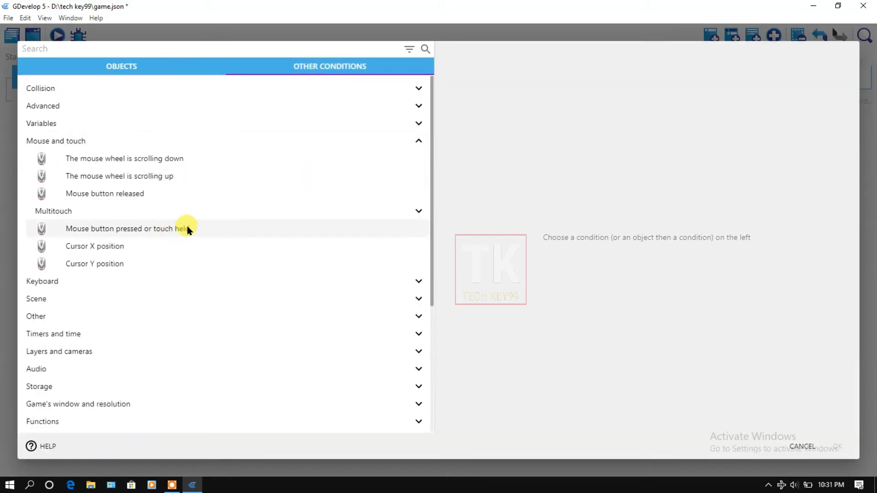
click(173, 227)
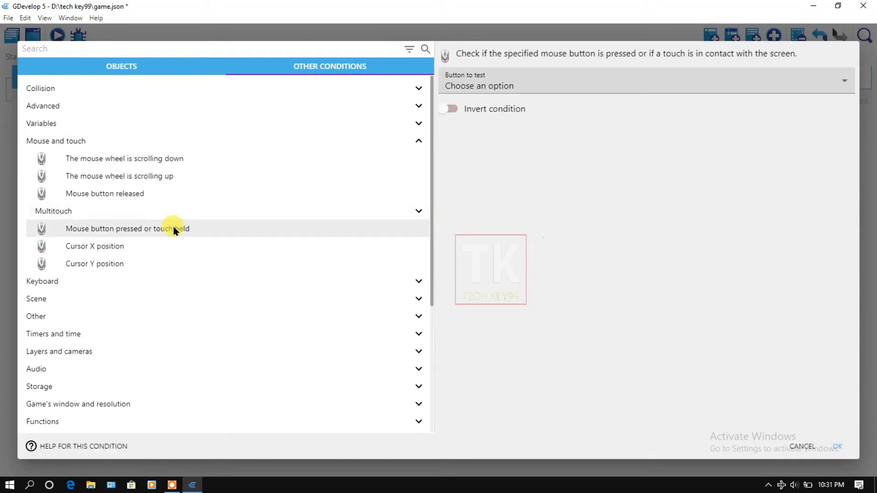
click(529, 86)
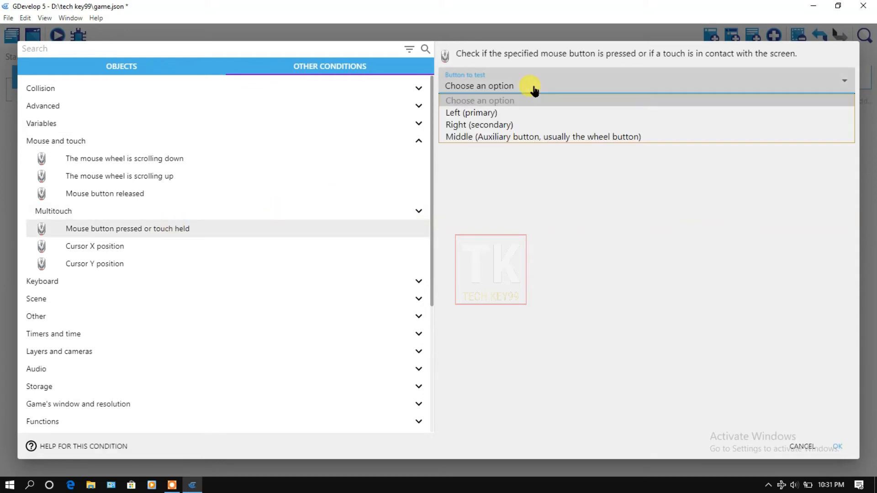
click(495, 112)
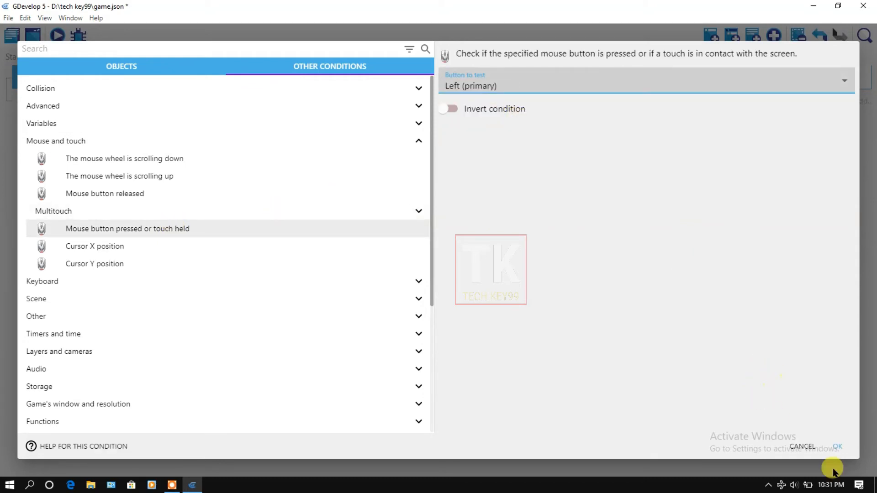
click(840, 447)
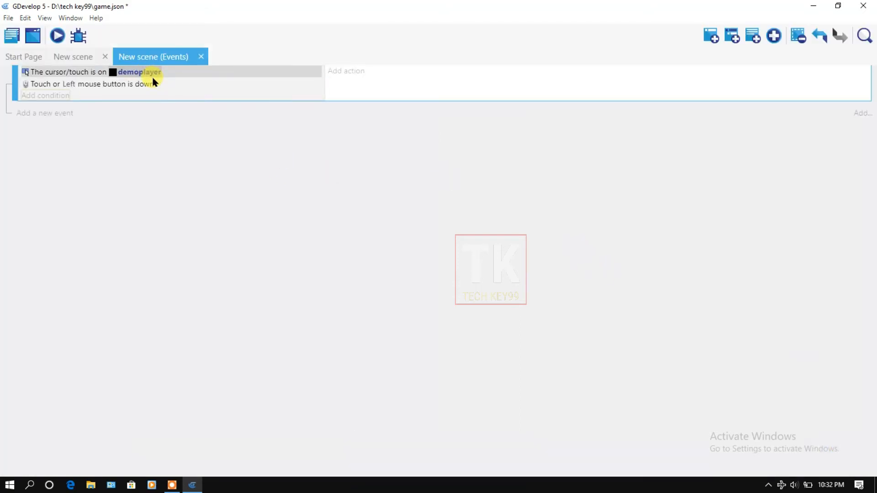
Give the event a "Change the scene" action that starts "Level2", without stopping other paused scenes
click(352, 71)
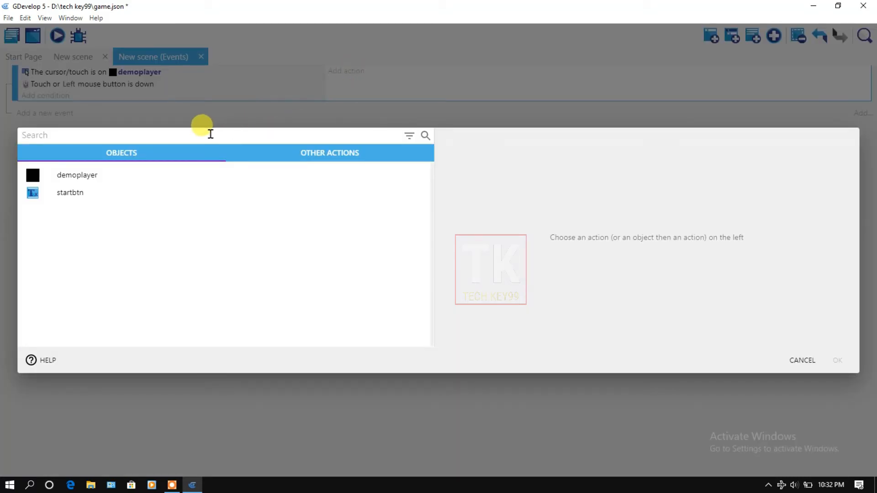
text(change)
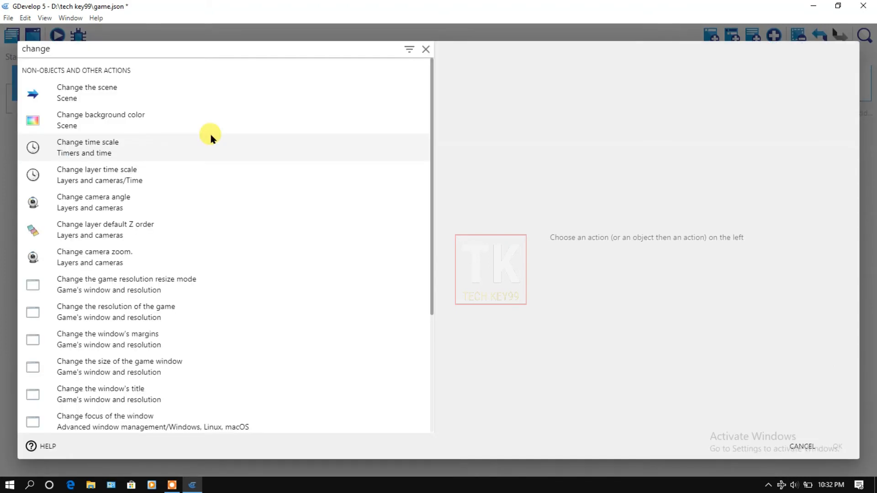
click(101, 96)
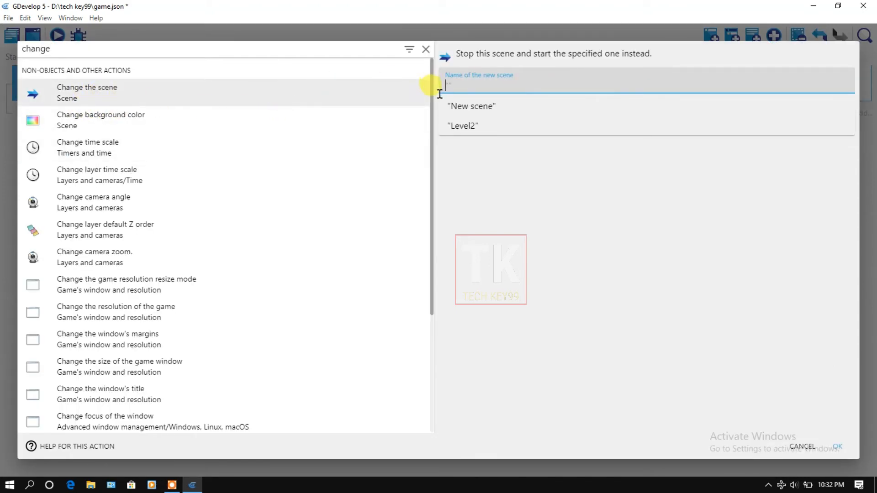
click(471, 129)
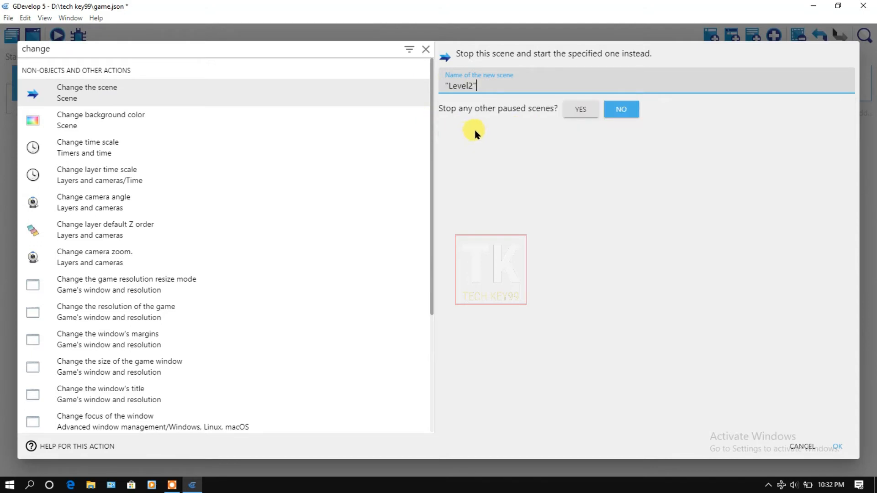
click(840, 446)
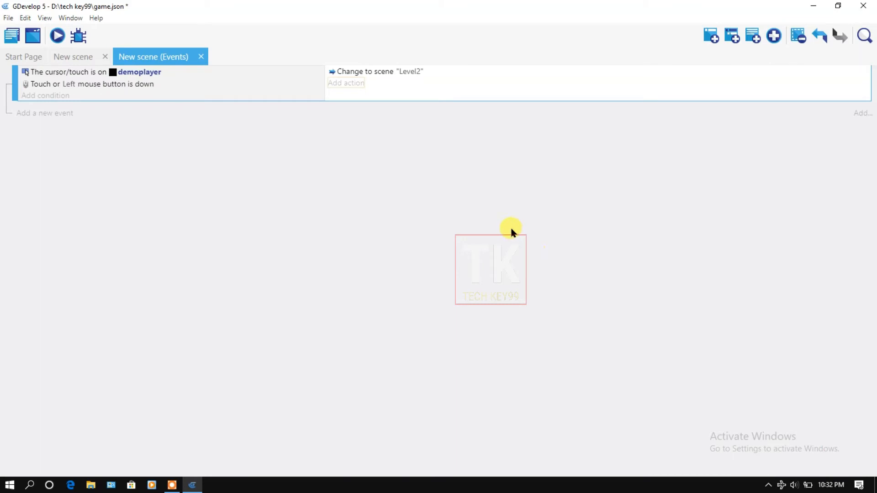
Preview New scene, test the Start button in the running game, and close the preview
click(81, 55)
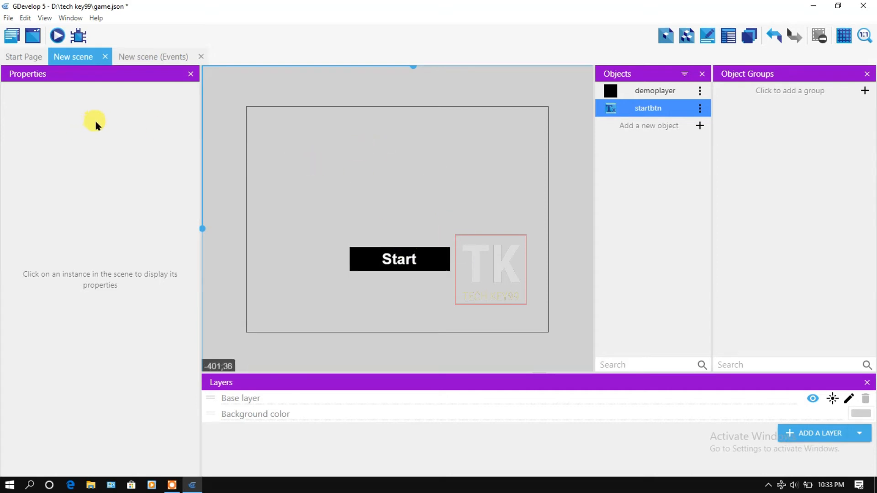
click(57, 36)
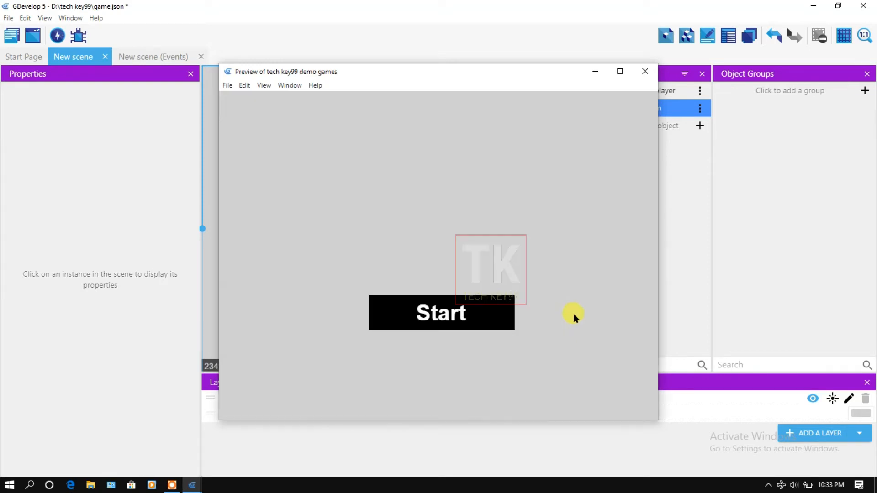
click(463, 318)
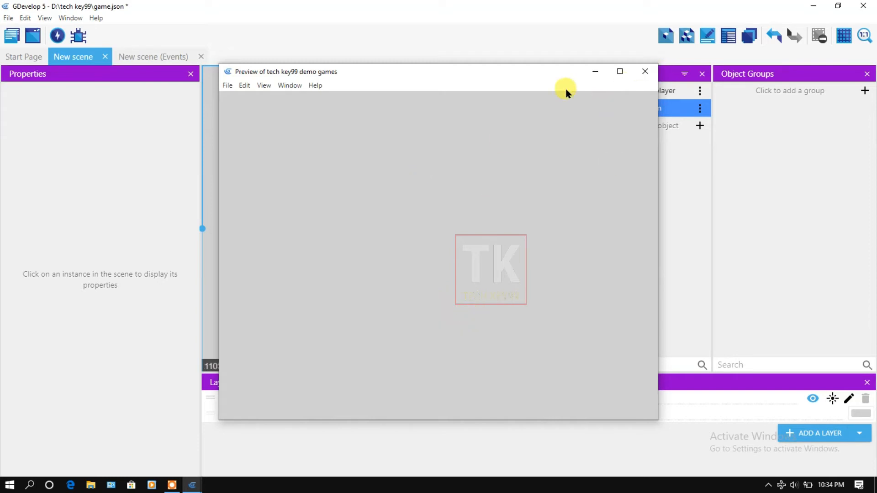
click(645, 72)
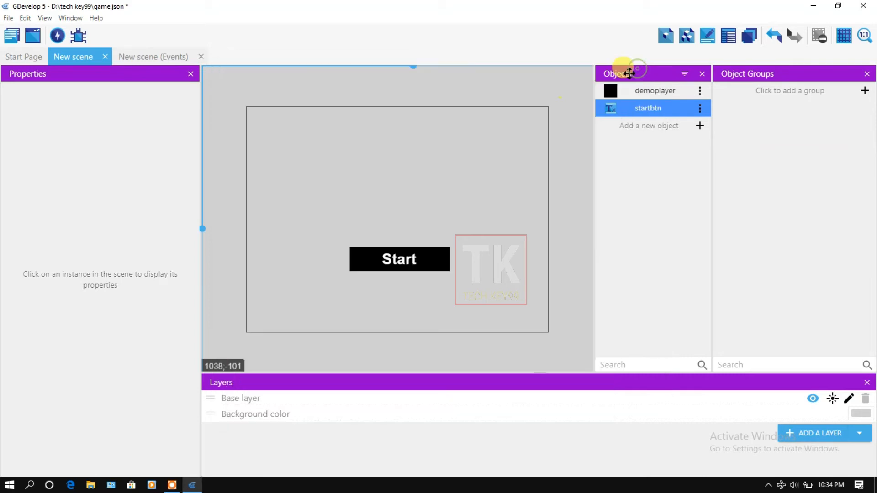
Set the background color of New scene to red (FF0101) in its scene properties
right_click(473, 131)
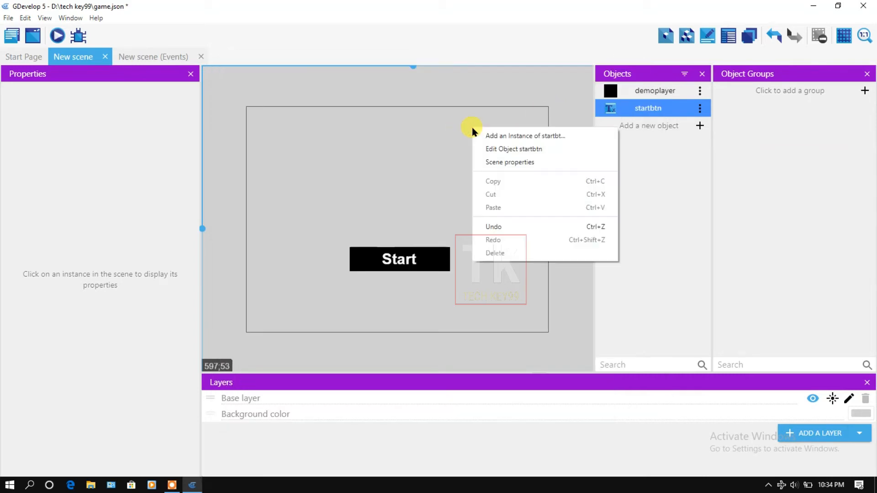
click(518, 164)
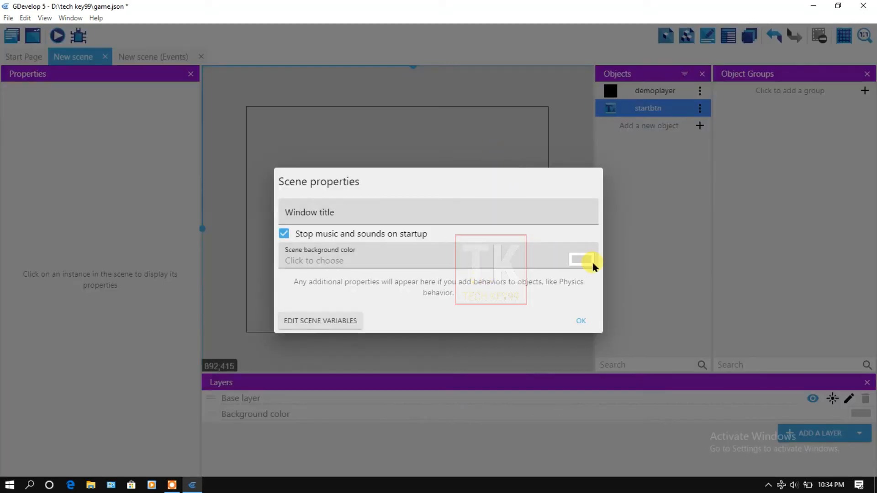
click(576, 260)
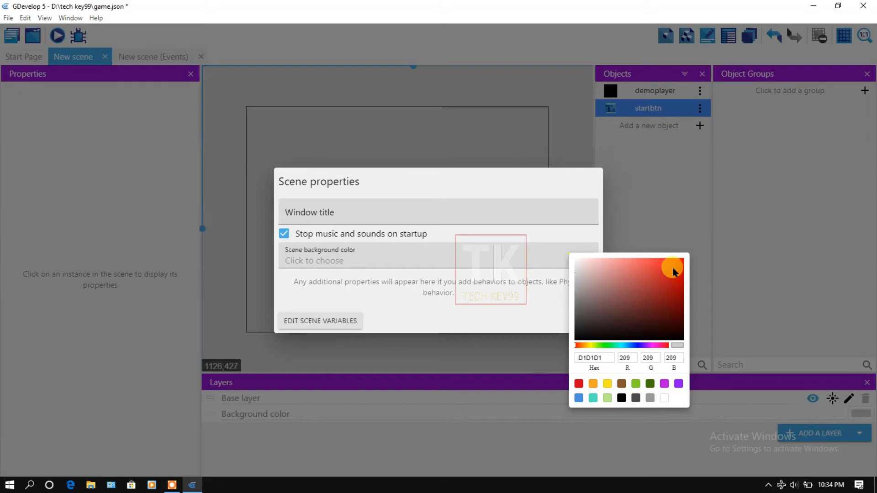
drag(673, 272, 684, 258)
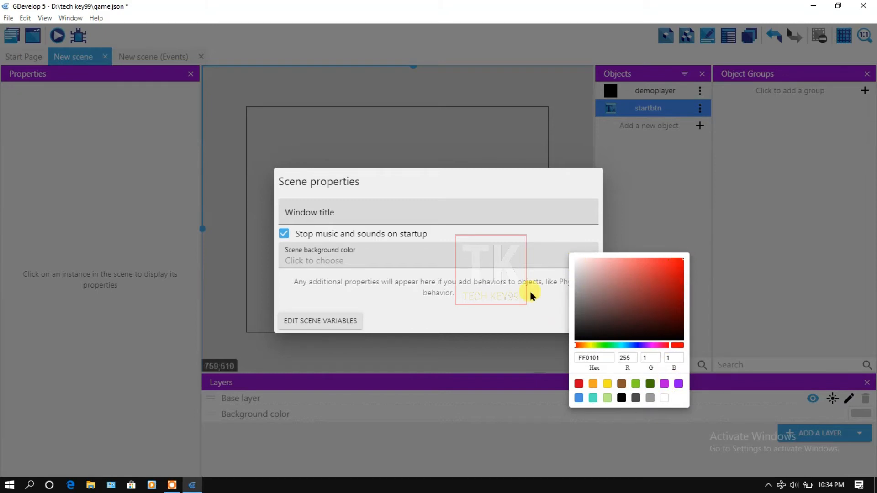
click(508, 298)
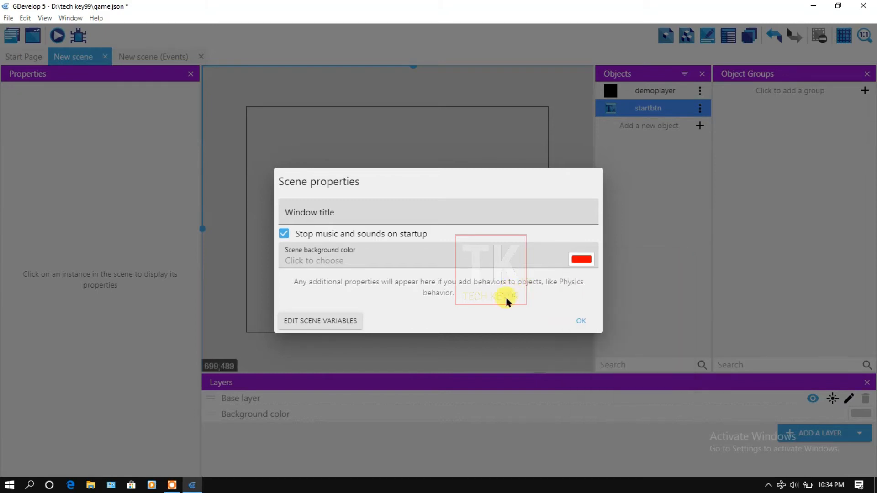
click(581, 319)
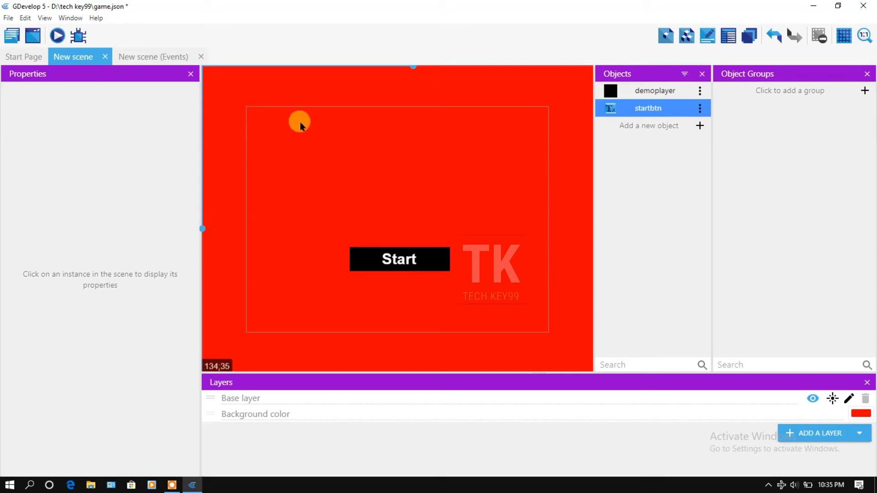
Open the Level2 scene for editing and fit its whole frame in view
click(9, 39)
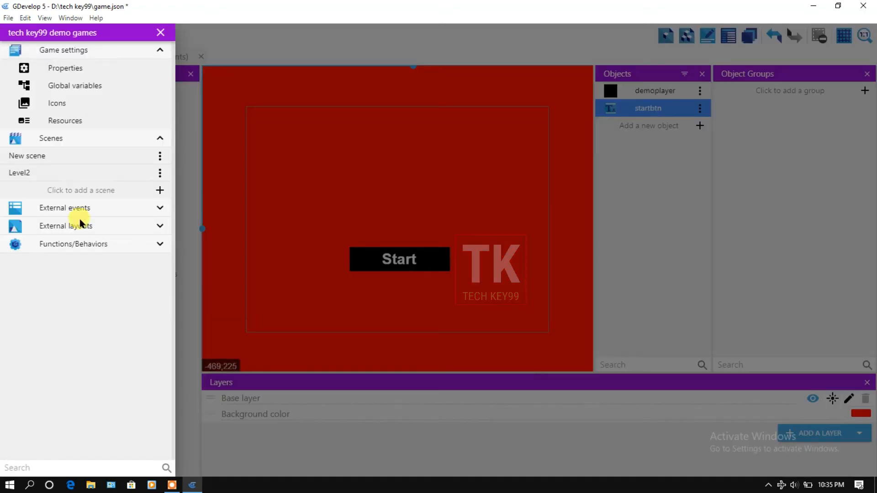
click(44, 172)
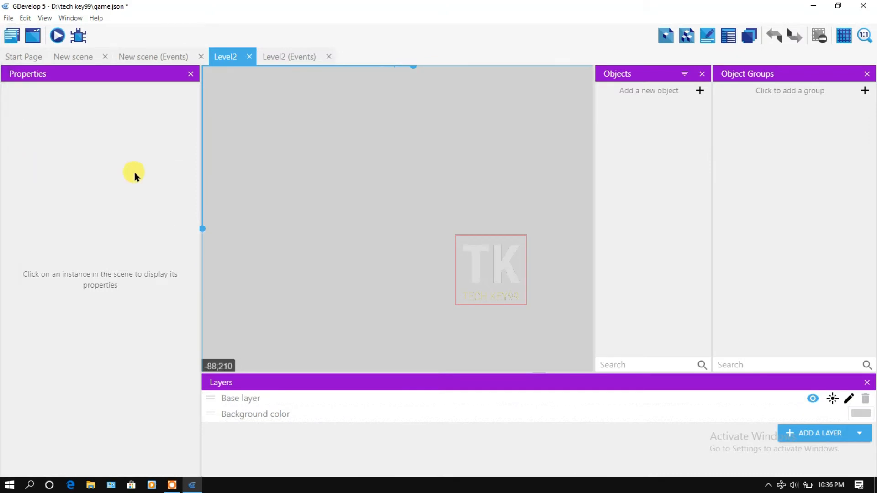
scroll(372, 127, down, 5)
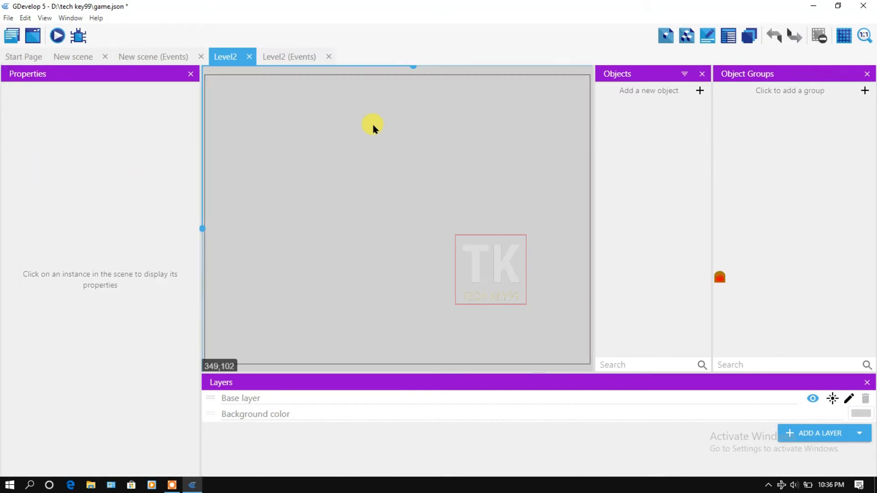
click(424, 147)
click(424, 147)
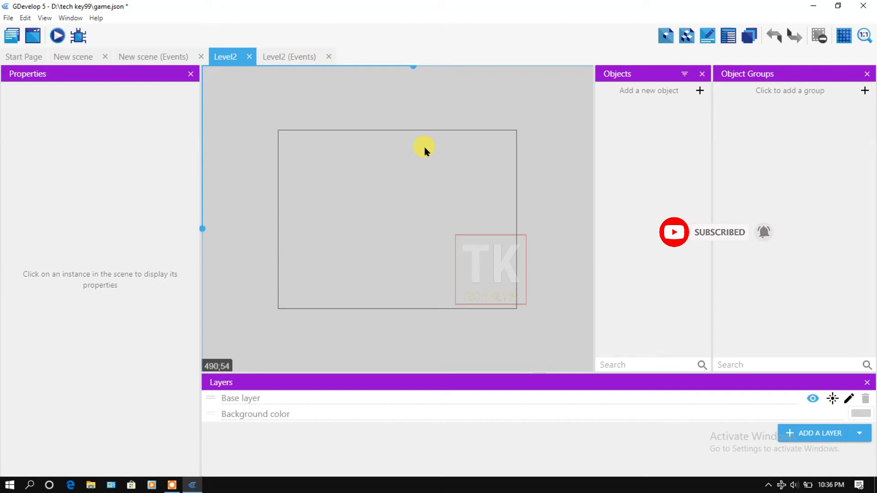
Set the background color of Level2 to black in its scene properties, and check the scene in a preview
right_click(416, 160)
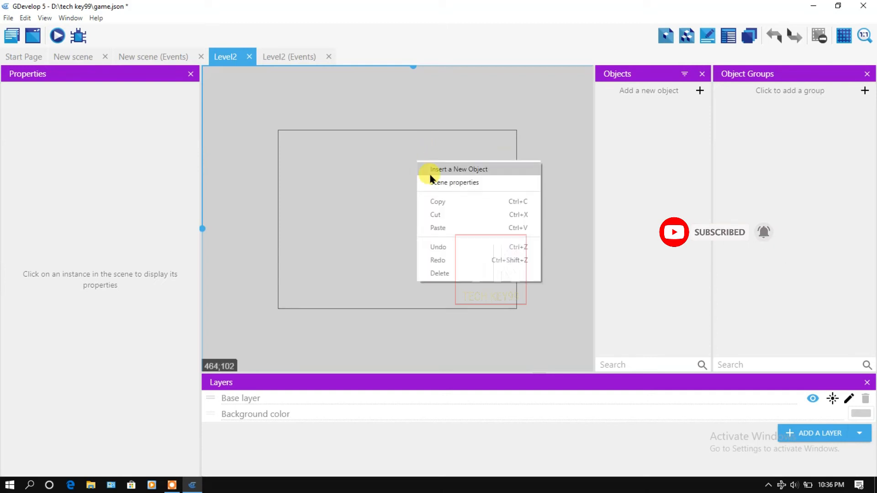
click(471, 187)
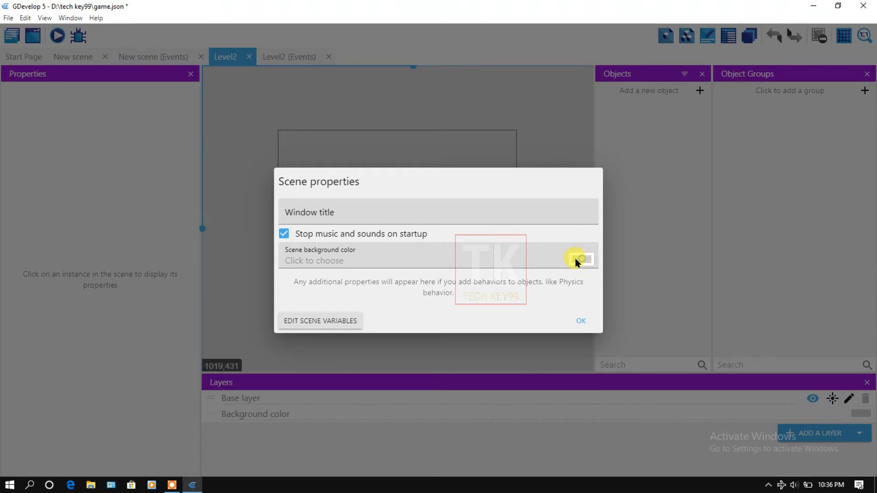
click(582, 261)
drag(629, 330, 652, 329)
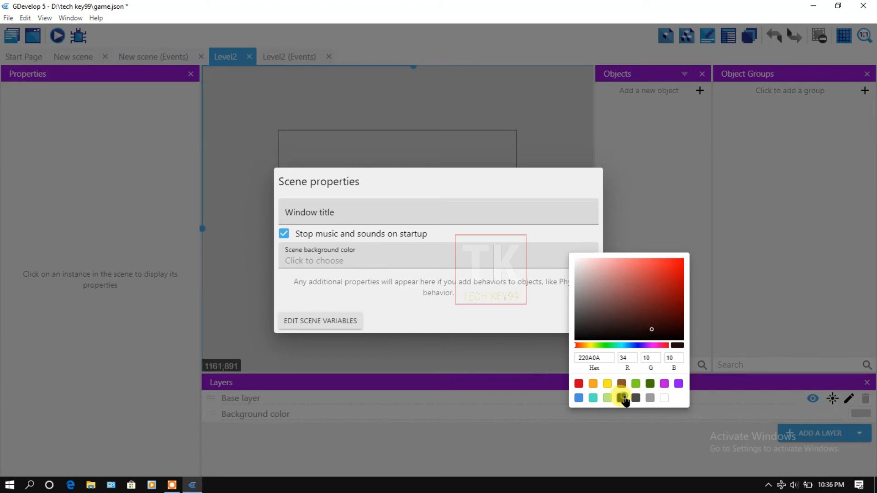
click(621, 398)
click(519, 294)
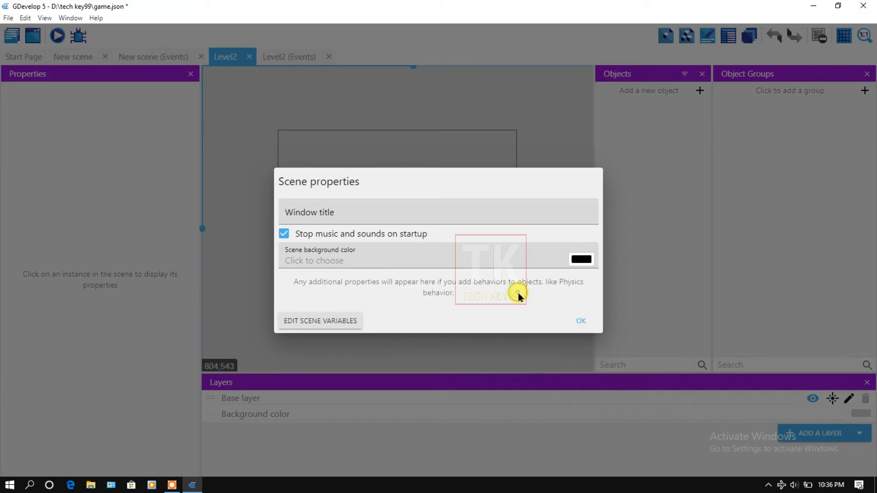
click(577, 320)
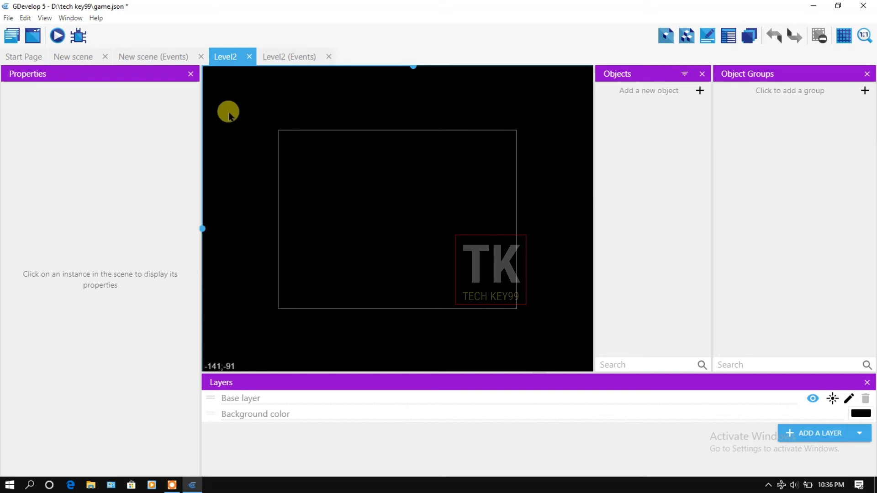
click(57, 36)
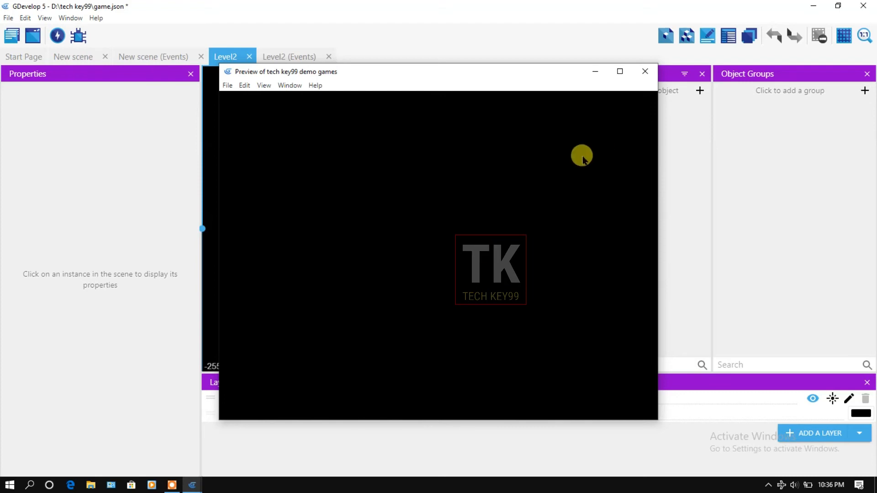
click(645, 71)
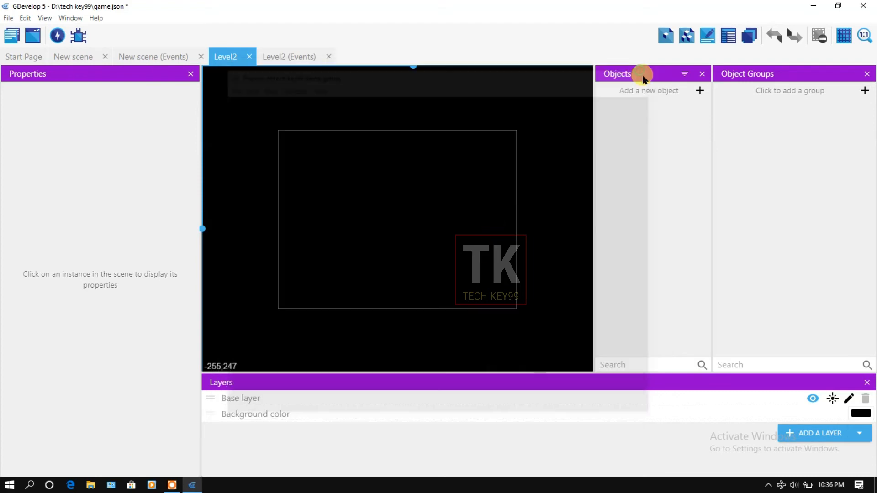
Set the background color of Level2 to the dark green preset in its scene properties
right_click(449, 150)
click(497, 170)
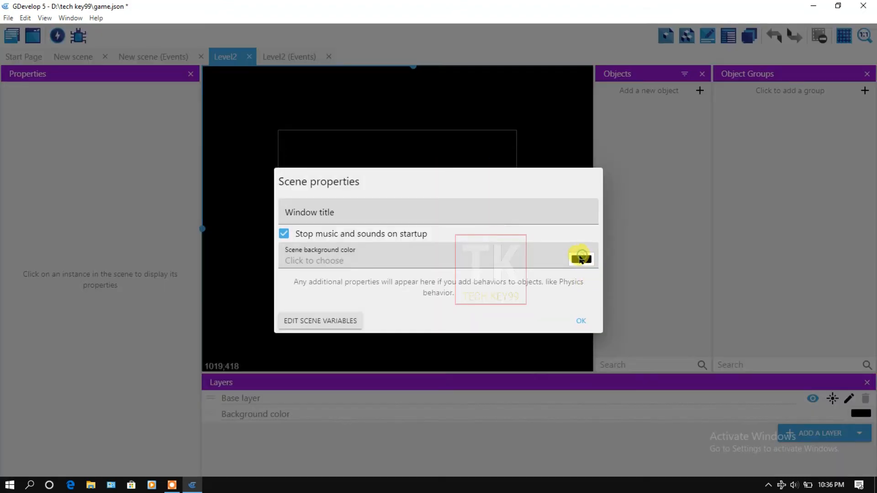
click(580, 257)
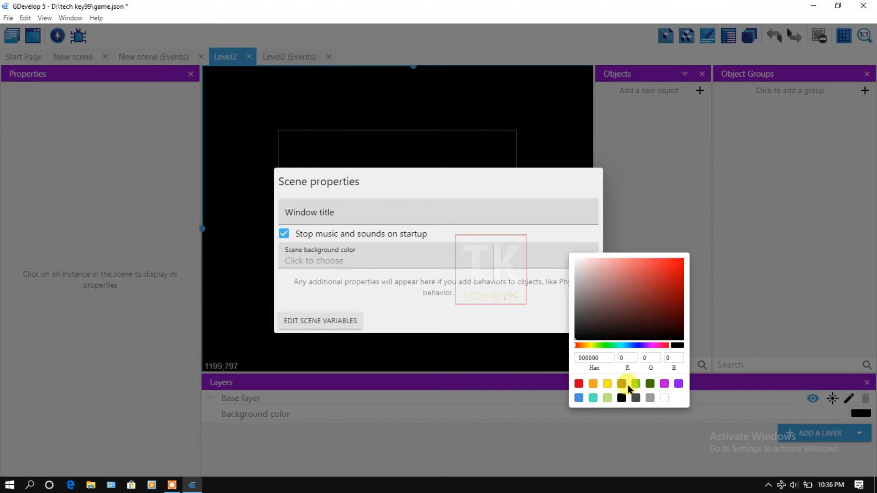
click(650, 382)
click(497, 314)
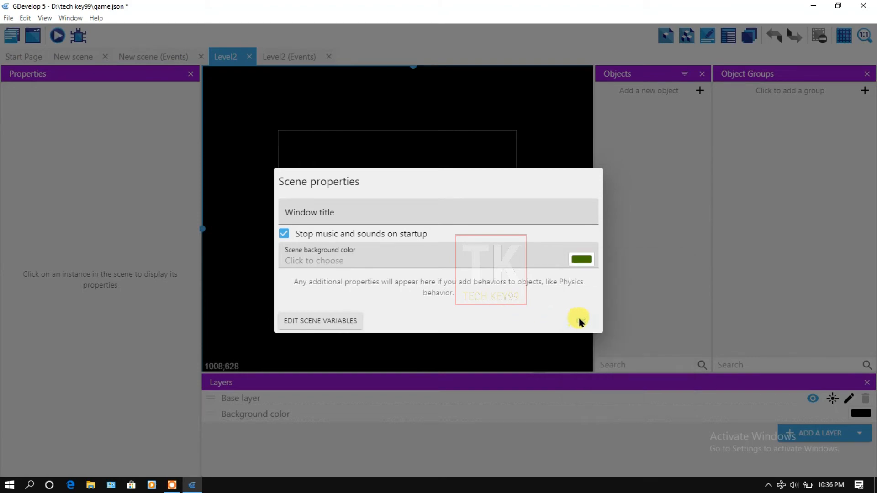
click(580, 322)
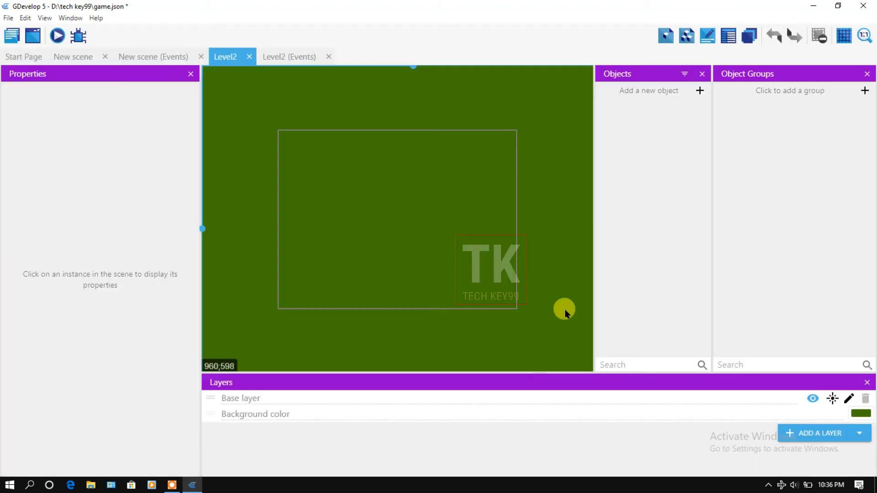
Preview New scene in a maximized window, test the Start button in the running game, and close the preview
click(79, 61)
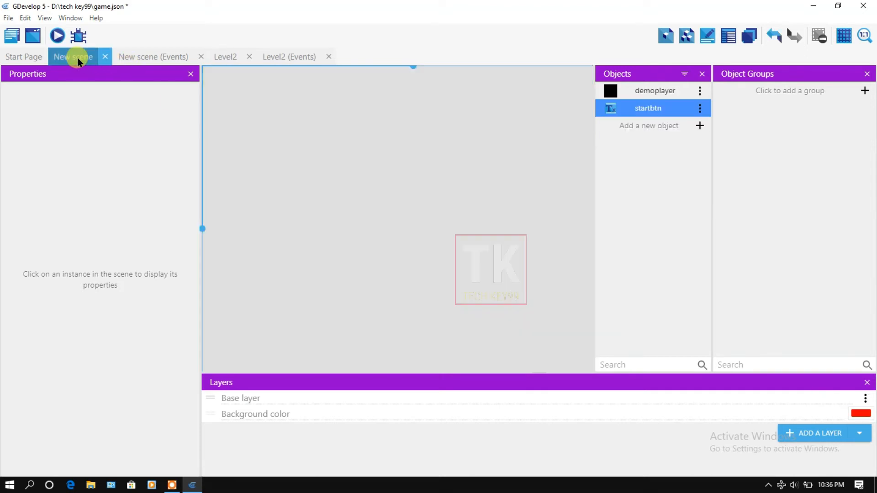
click(57, 35)
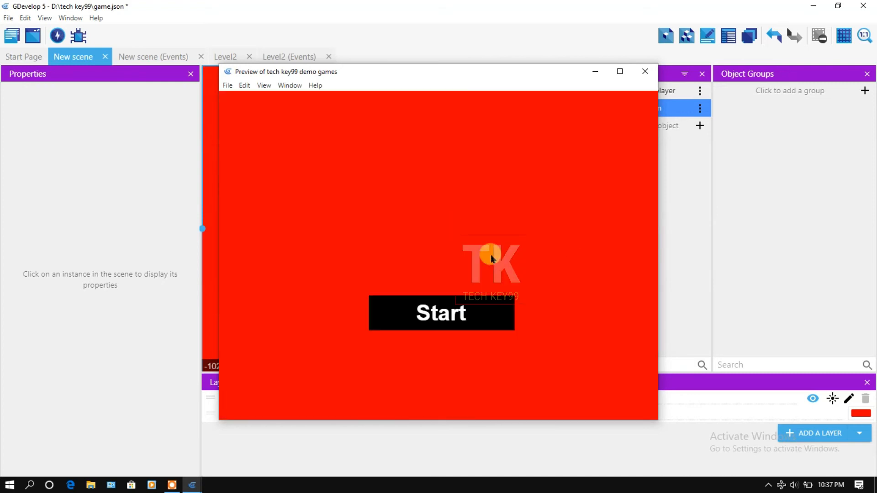
click(619, 72)
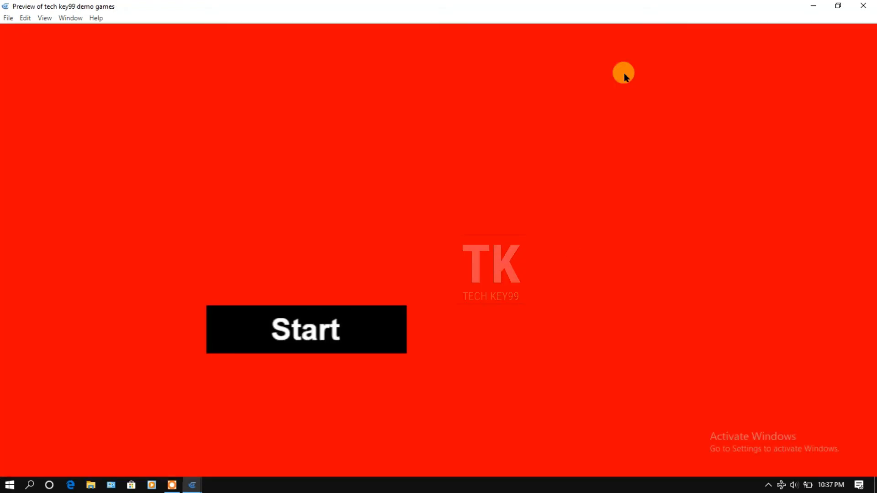
click(348, 342)
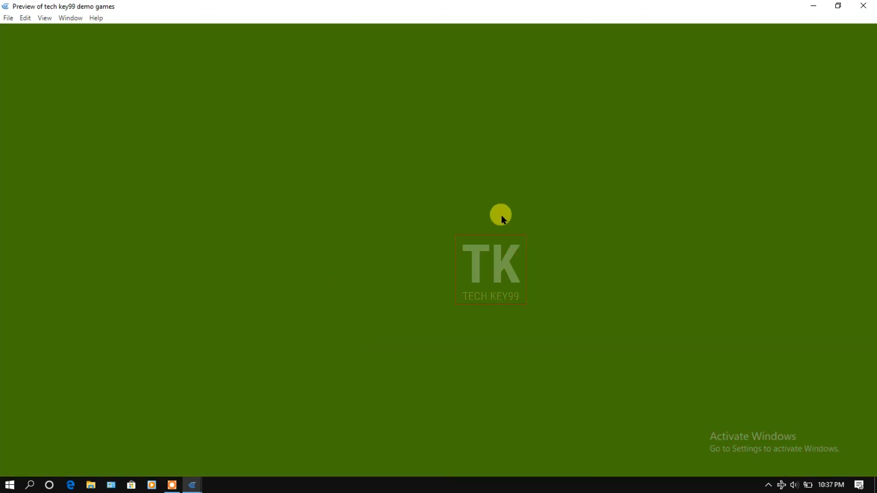
click(838, 5)
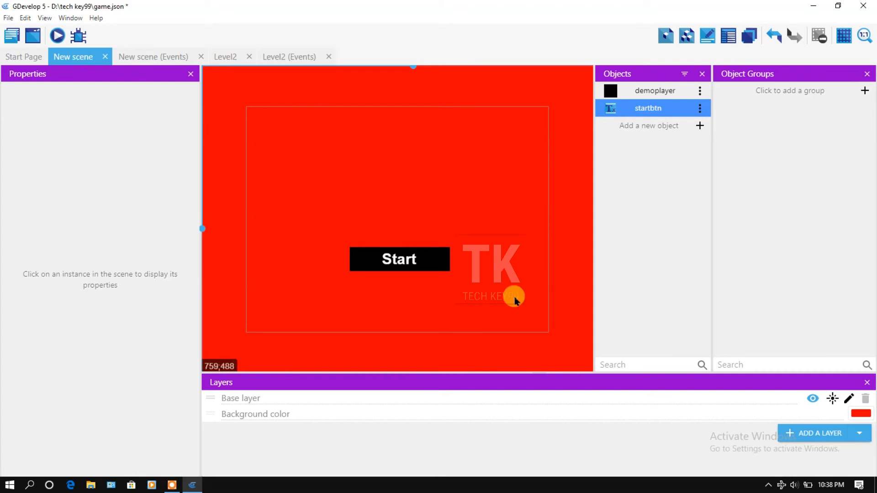
Set the game resolution to 460 wide by 720 high in the project properties and apply it
click(10, 36)
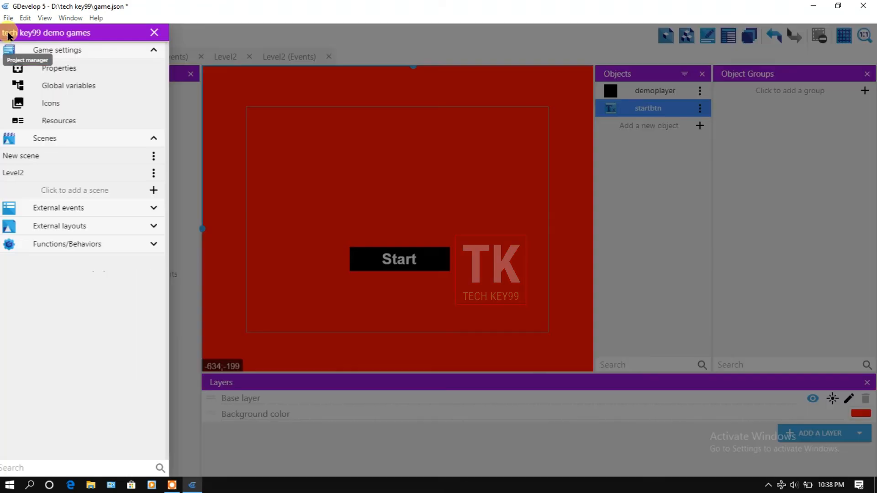
click(68, 67)
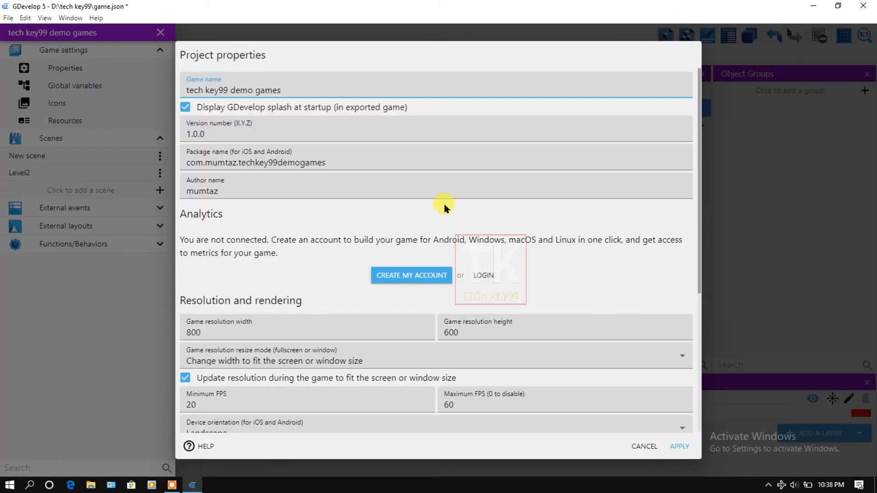
scroll(438, 199, down, 3)
scroll(438, 198, down, 1)
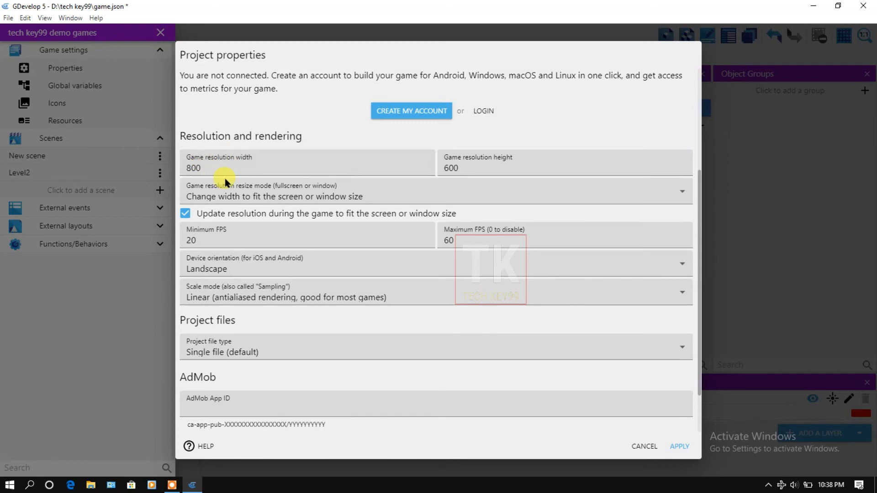
double_click(243, 160)
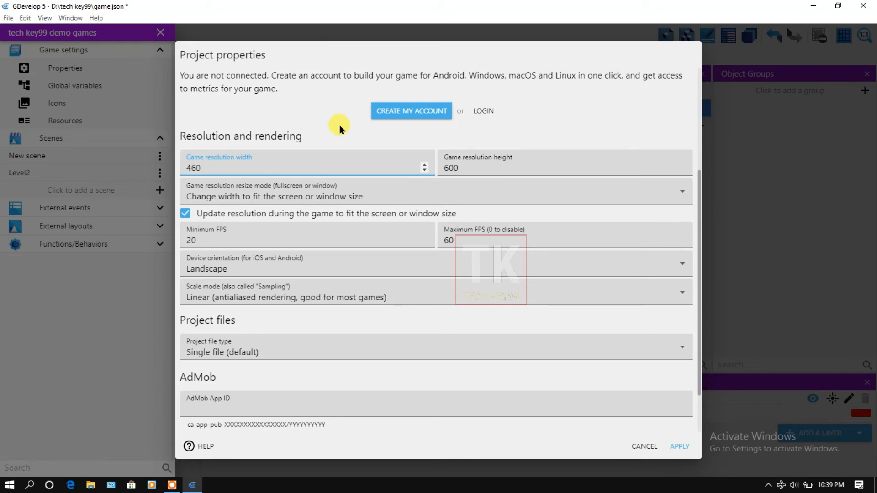
click(472, 171)
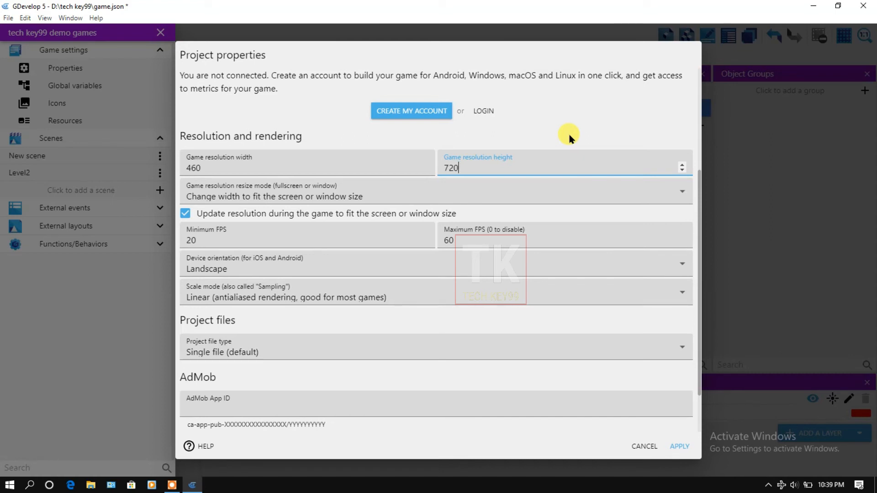
click(679, 446)
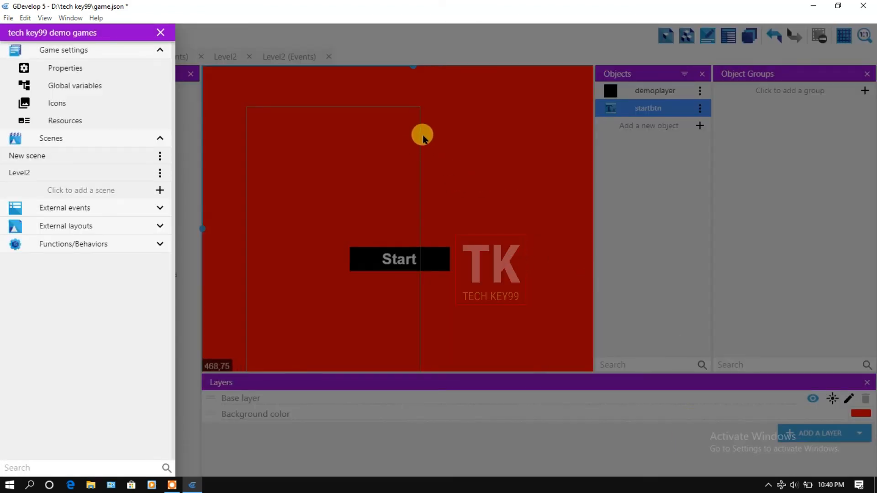
click(160, 32)
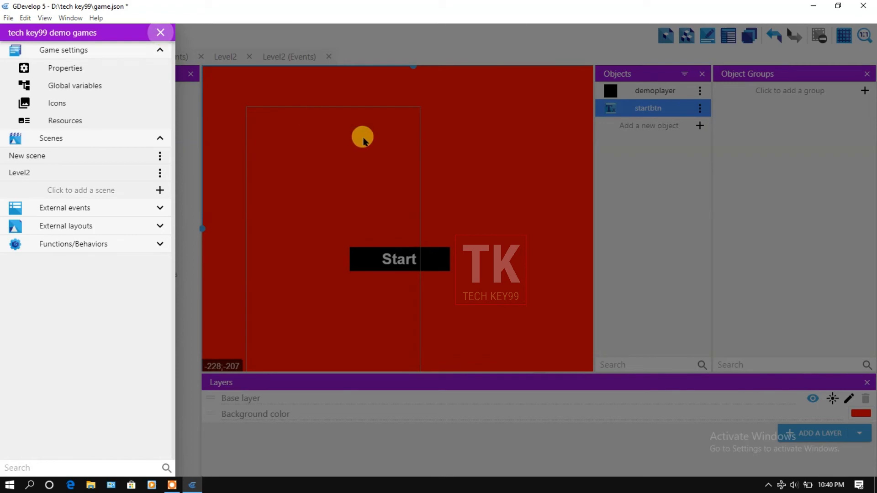
Move the black bar and the Start text into the lower part of the game frame, with the text at X 175, Y 505
scroll(364, 143, down, 2)
scroll(369, 144, down, 3)
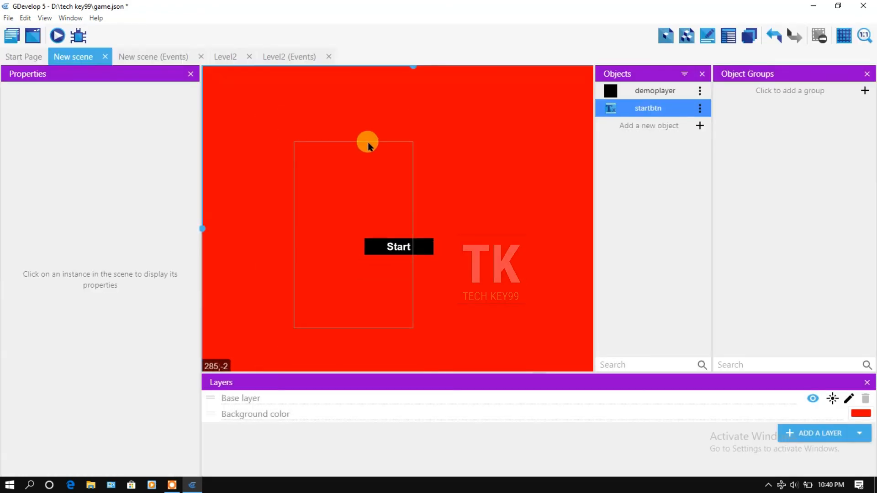
click(374, 250)
drag(338, 276, 304, 300)
click(396, 246)
drag(371, 274, 335, 289)
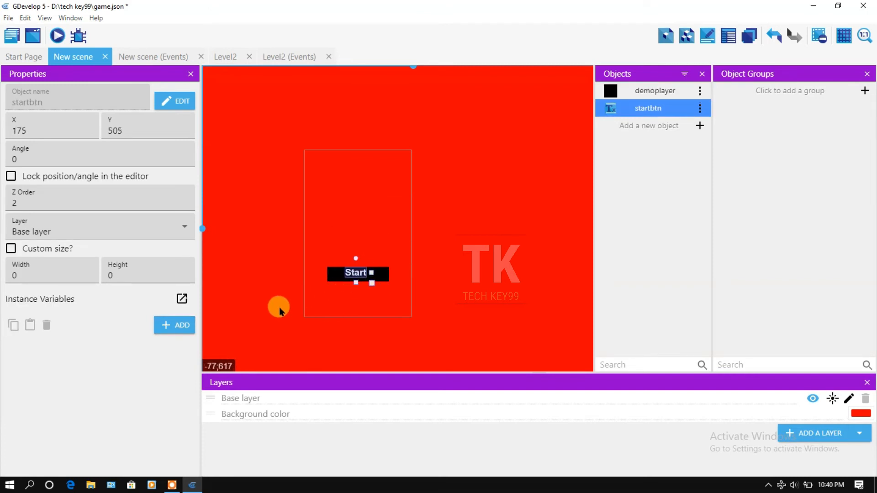
scroll(279, 307, up, 4)
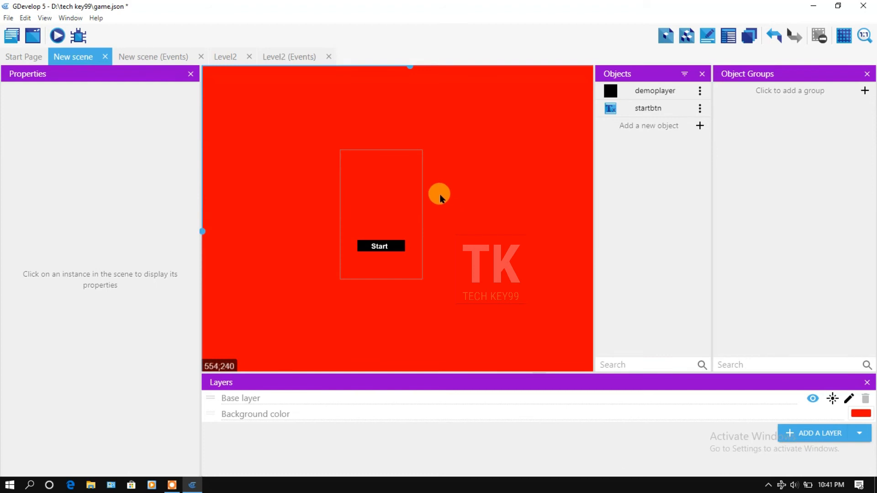
mouse_move(470, 235)
mouse_down()
mouse_move(472, 191)
mouse_move(425, 299)
mouse_move(520, 230)
mouse_move(472, 201)
mouse_move(498, 212)
mouse_move(472, 232)
mouse_up()
scroll(411, 215, up, 5)
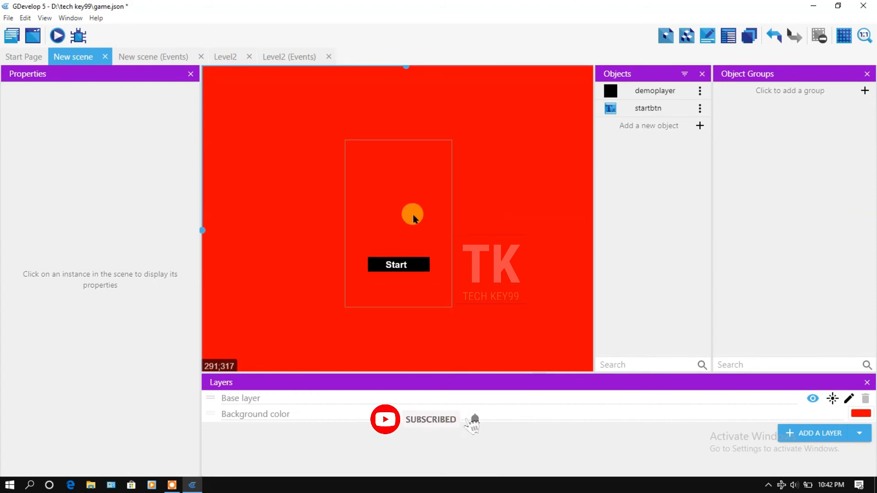
Set the resolution resize mode to No changes to the game size and the device orientation to Portrait in the project properties, and apply
click(11, 35)
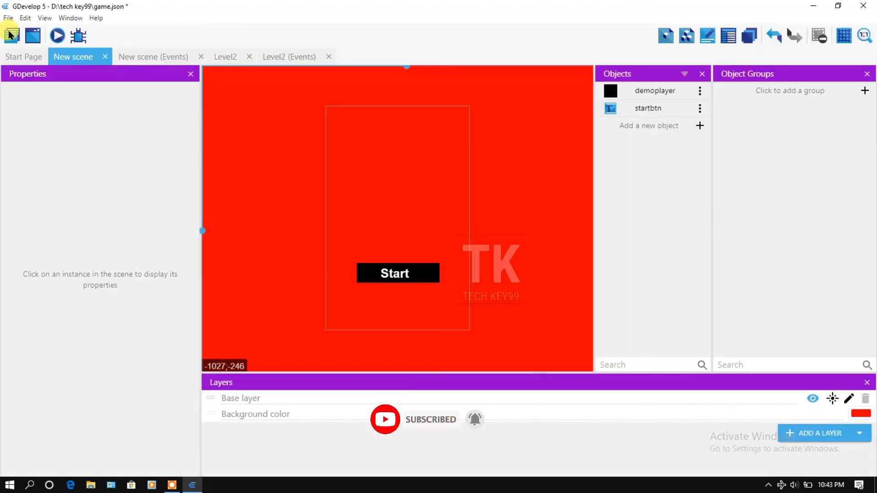
click(11, 36)
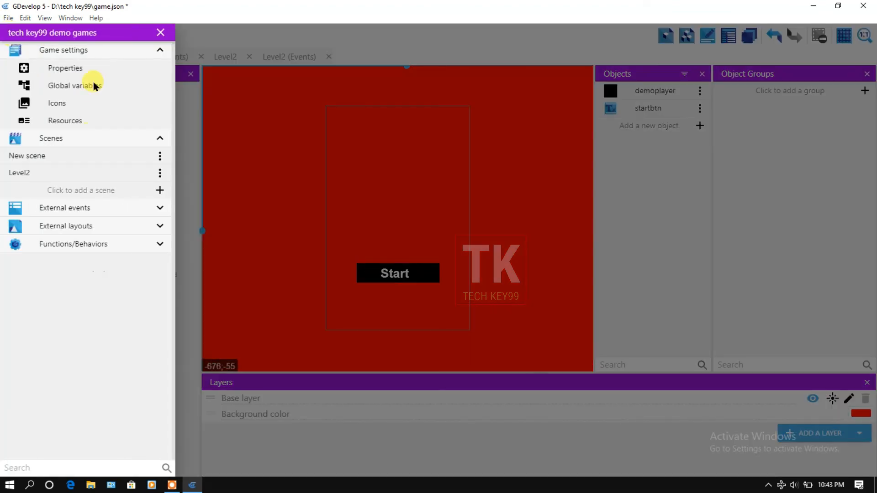
click(69, 68)
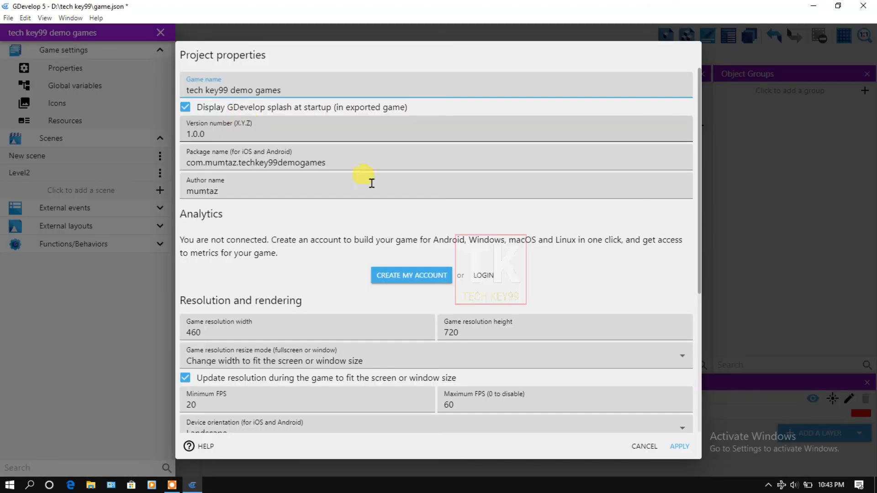
scroll(470, 221, down, 5)
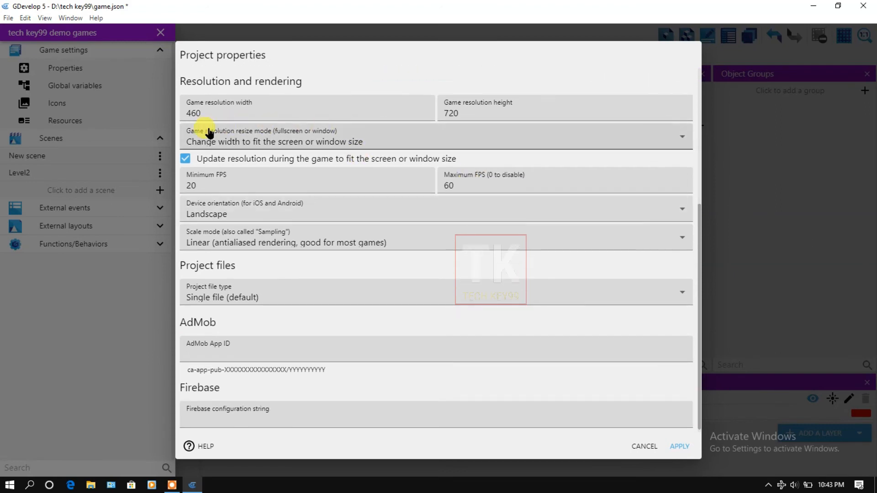
click(336, 137)
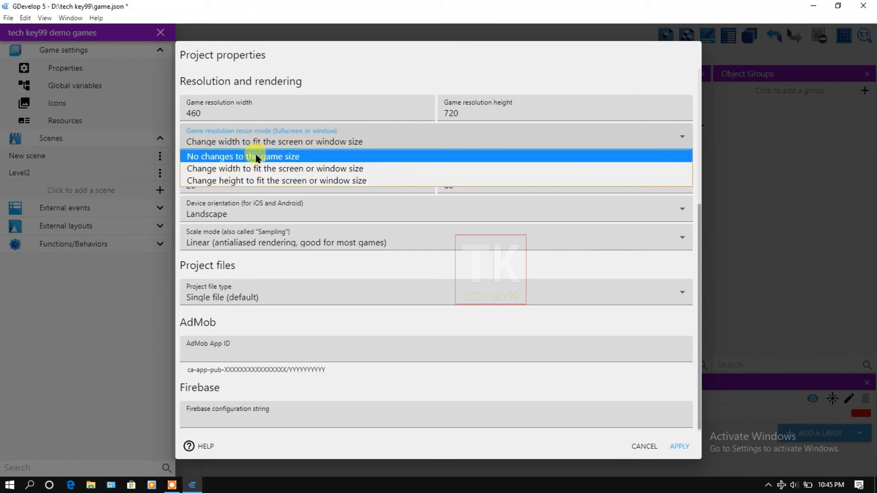
click(302, 157)
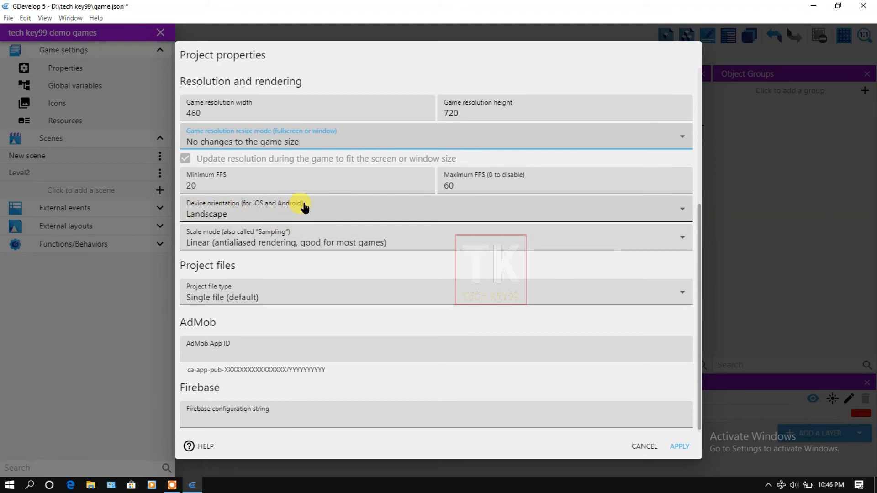
click(241, 215)
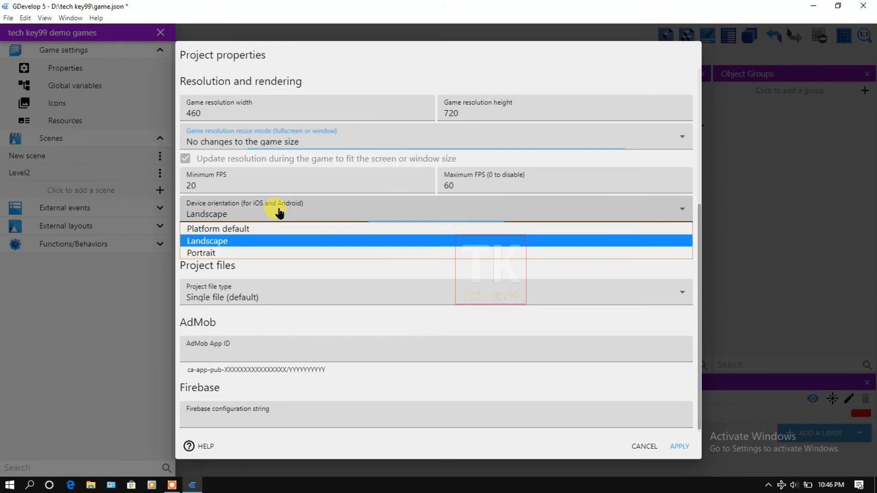
click(249, 251)
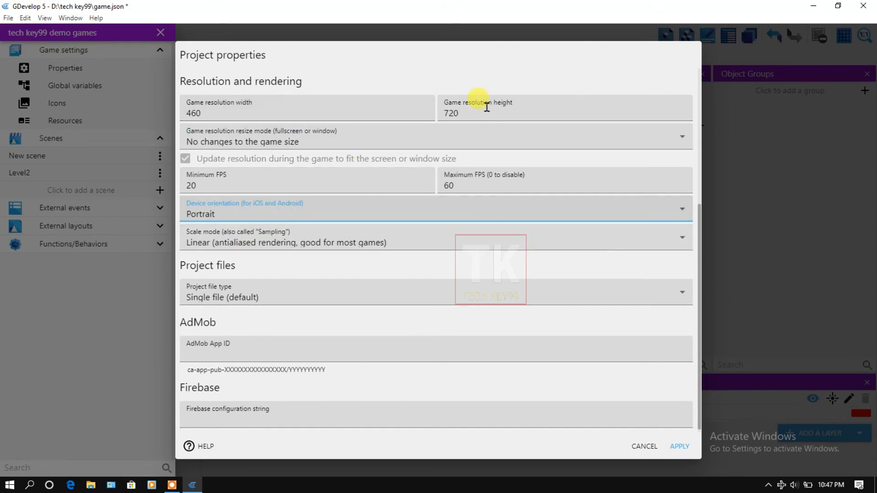
click(677, 443)
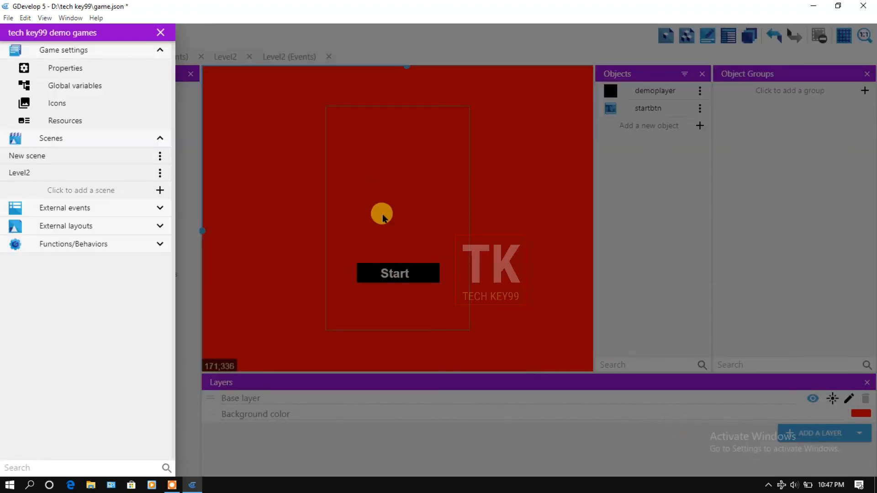
Review the resolution, resize mode and device orientation in the project properties, and close them
click(105, 67)
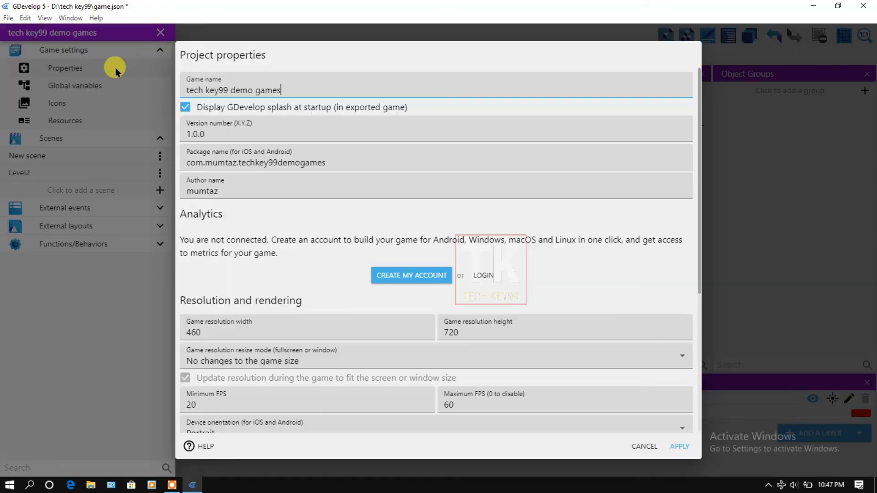
scroll(417, 222, down, 5)
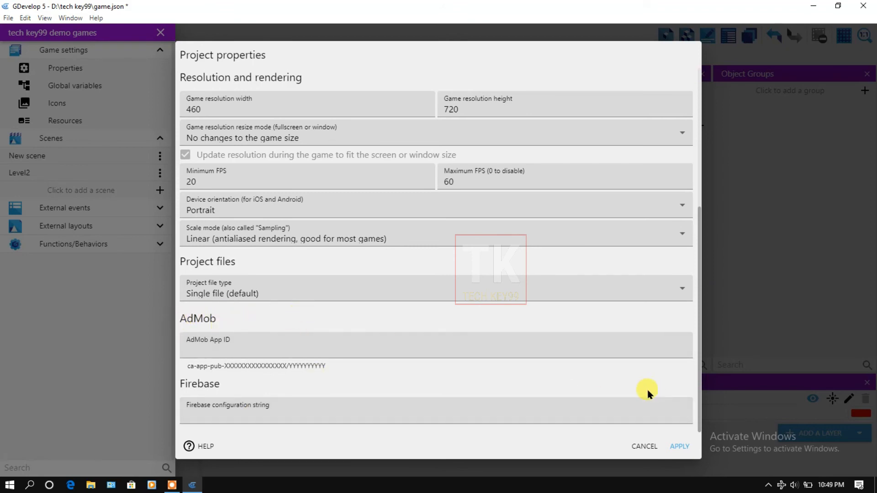
click(683, 445)
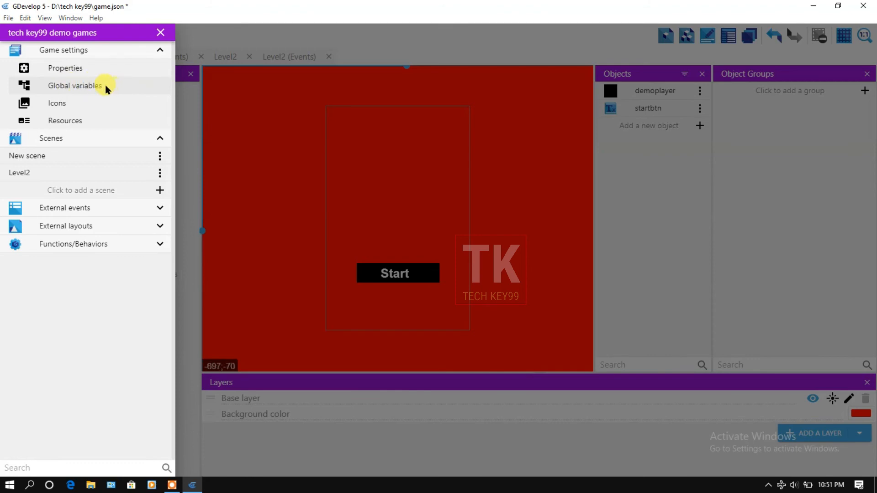
Try out adding a global variable with a child variable, and discard the changes
click(82, 86)
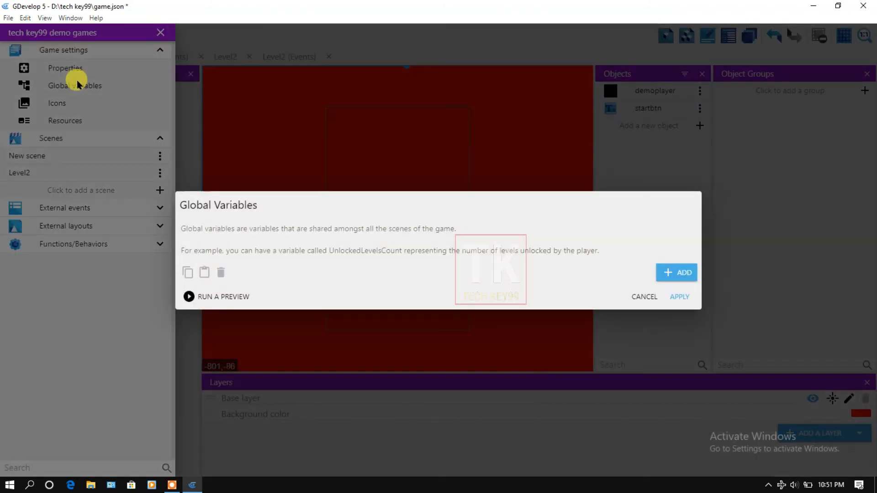
click(679, 274)
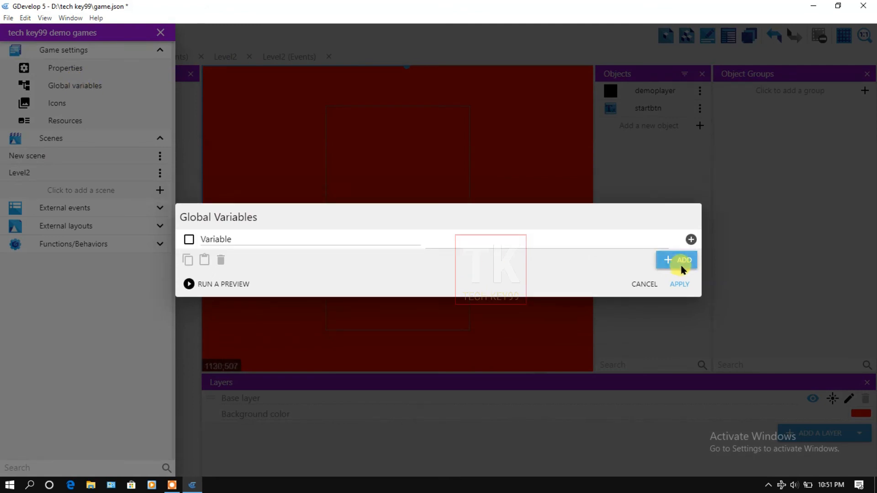
click(362, 239)
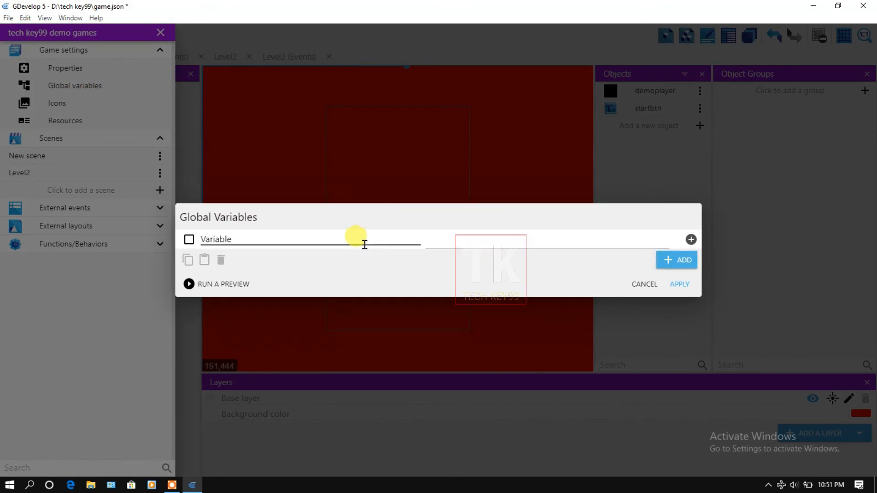
click(338, 238)
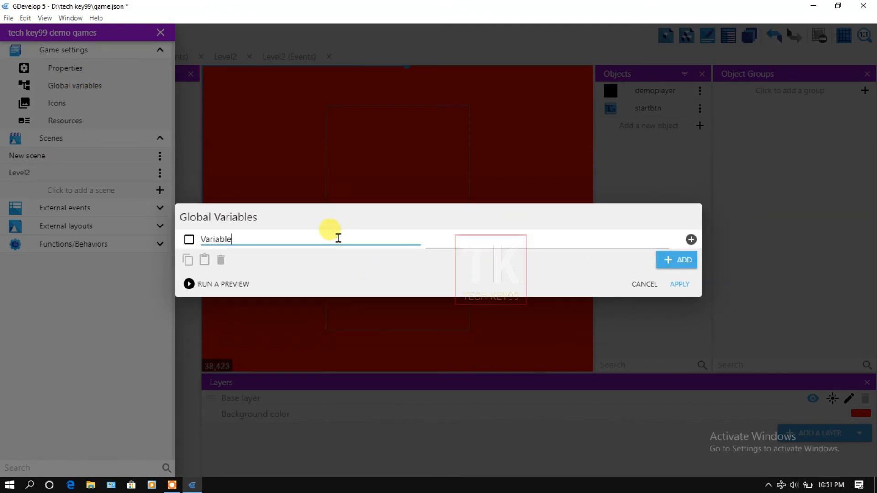
click(691, 240)
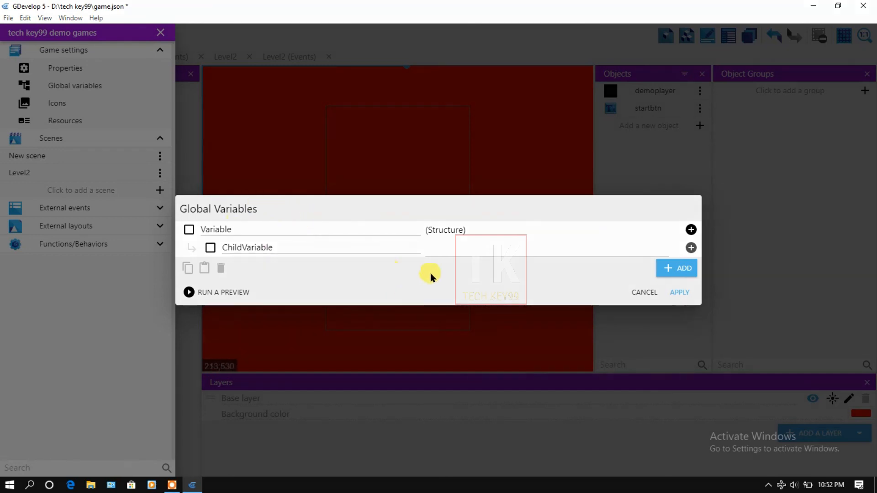
click(644, 293)
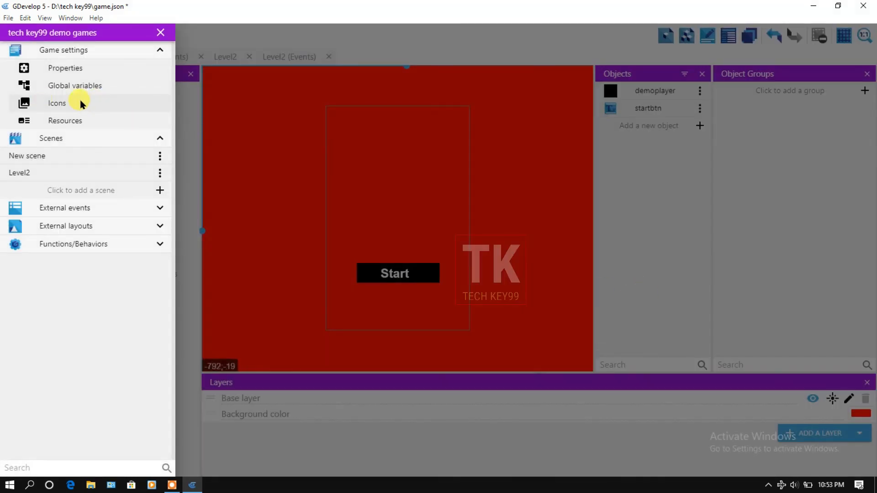
Open the project icons, look at the image editor for creating the 512x512 px desktop icon, and close the editor
click(57, 103)
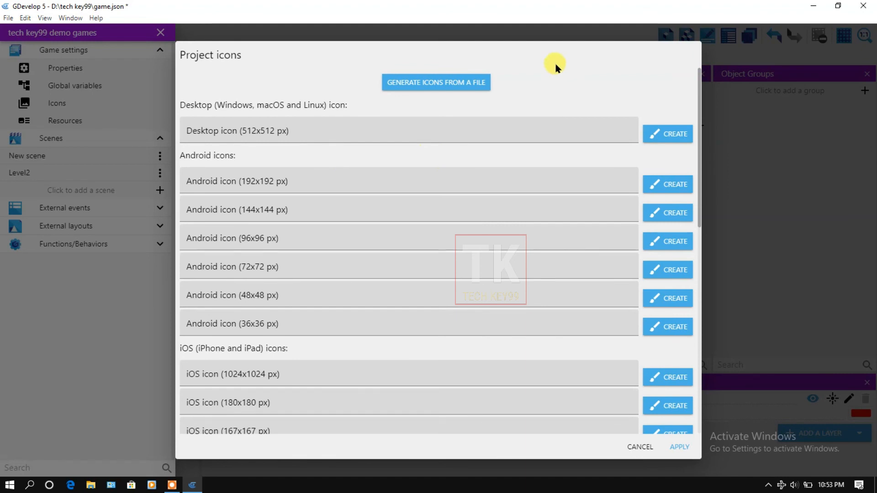
click(664, 137)
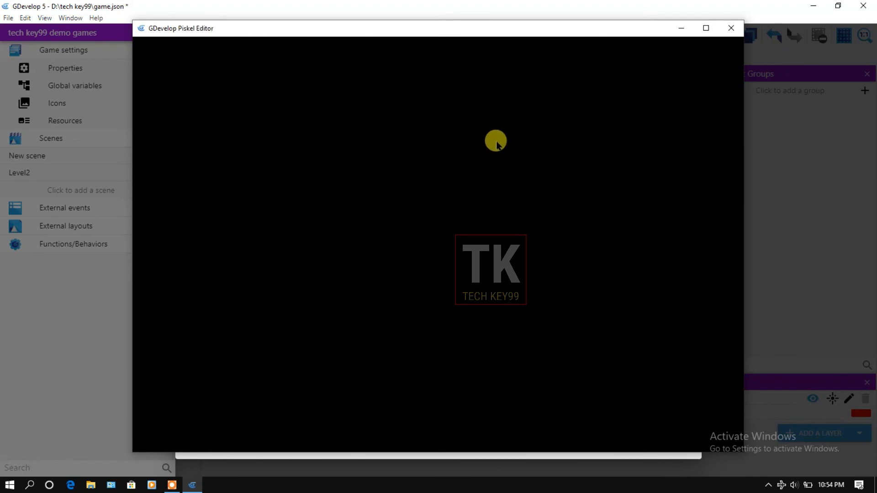
click(731, 28)
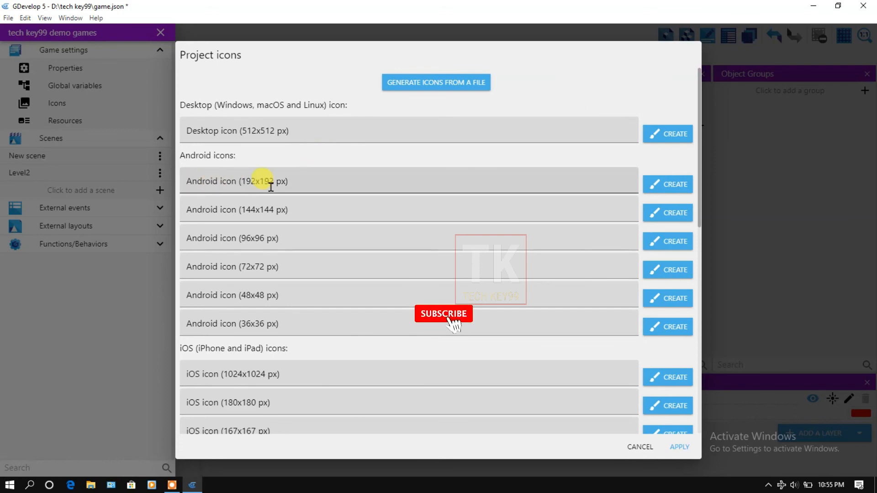
Set the 192x192 px Android icon to the demoplayer-1 image from the tech key99 folder and apply the project icons
click(233, 180)
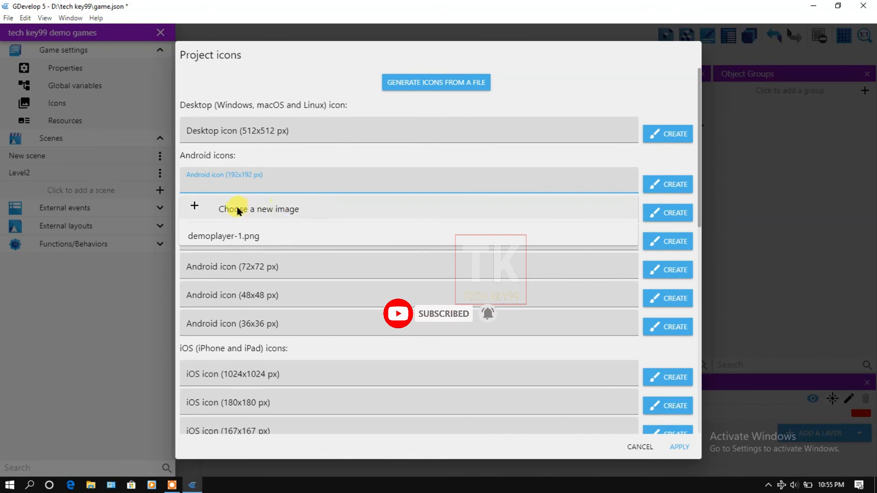
click(282, 209)
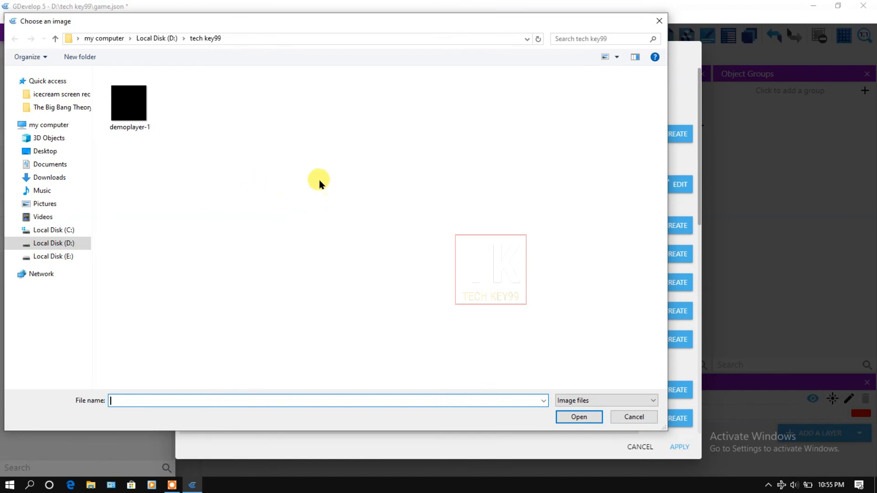
click(149, 106)
click(580, 417)
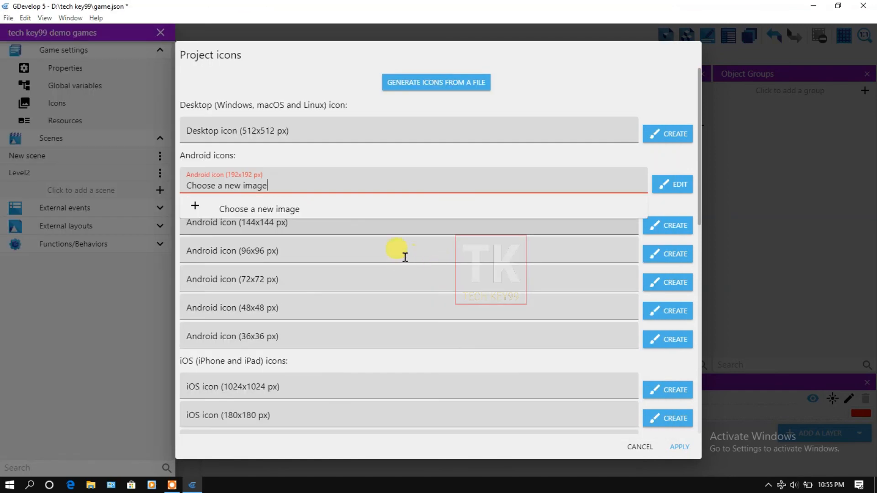
click(530, 85)
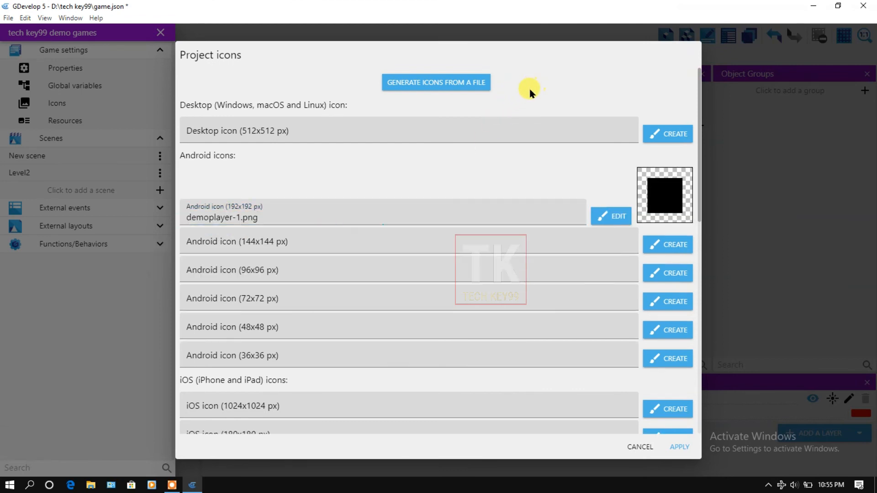
click(679, 445)
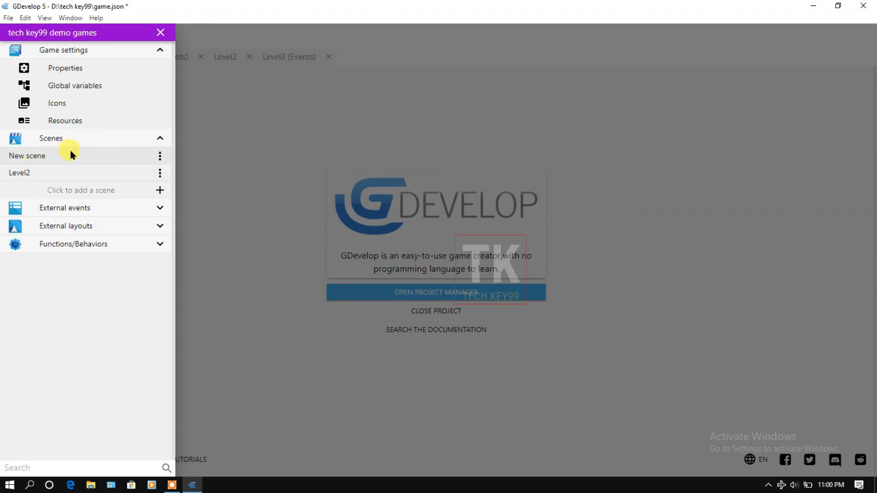
Duplicate New scene and move the copy down to the end of the scene list, below Level2
click(159, 156)
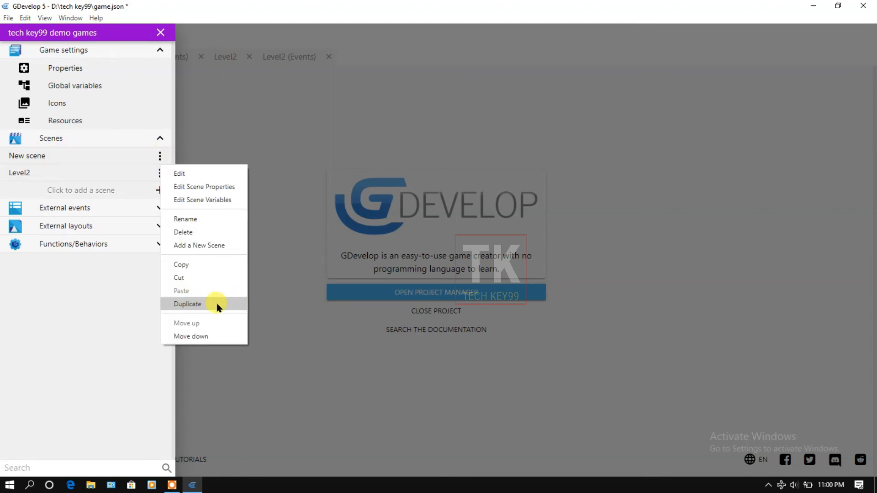
click(199, 305)
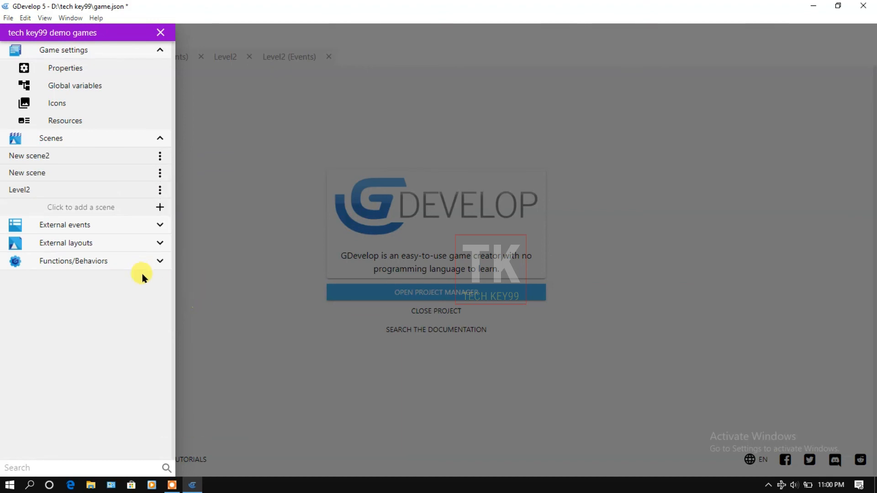
click(160, 155)
click(197, 338)
click(160, 173)
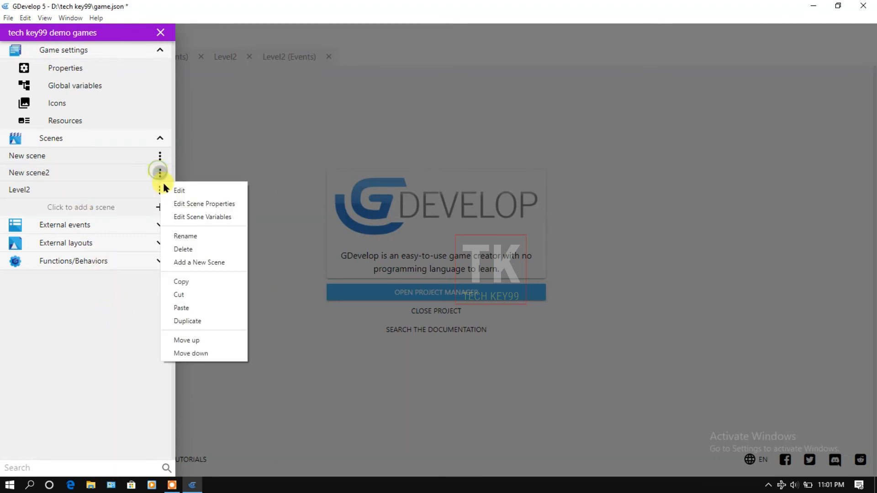
click(190, 353)
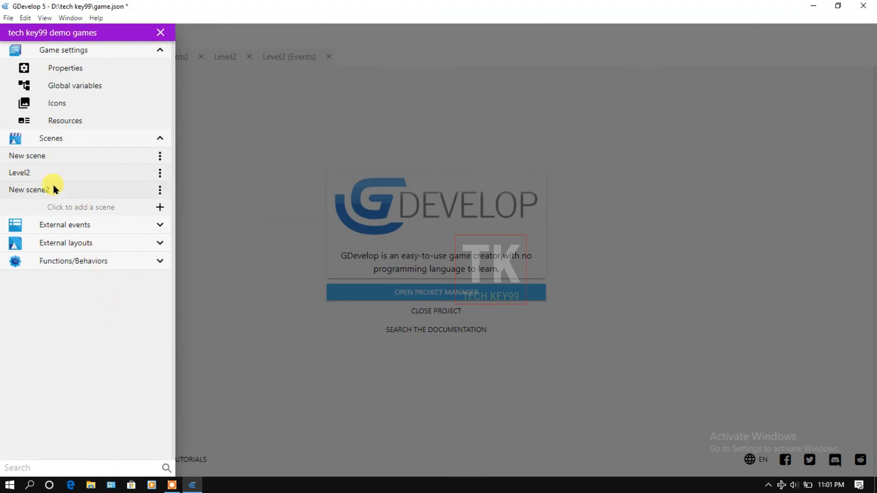